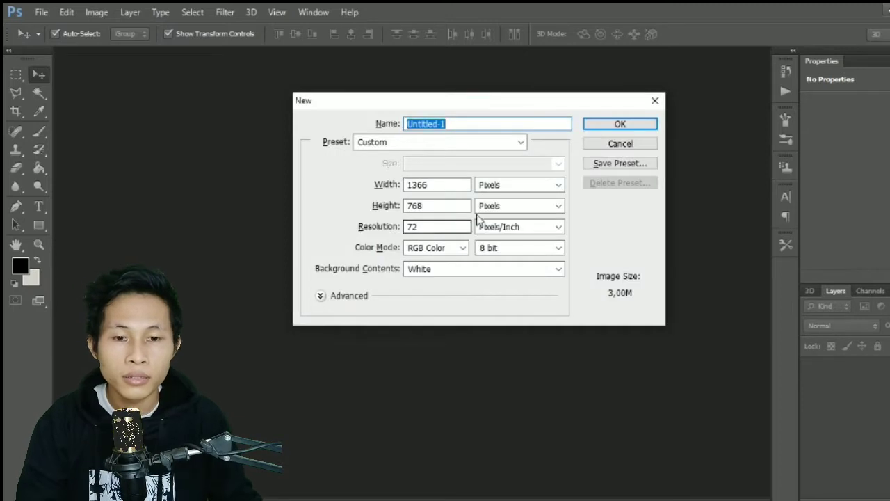
Accept the 1366 x 768 pixel settings to create the white Untitled-1 document.
left_click(450, 185)
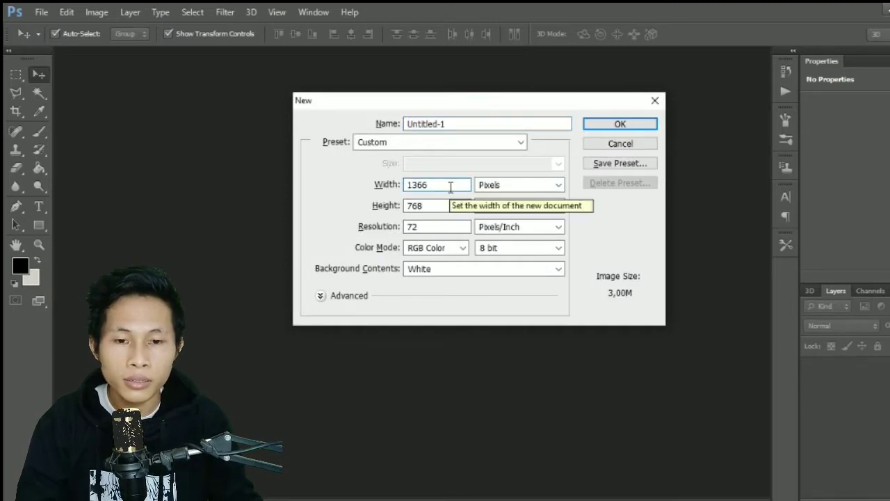
left_click(616, 127)
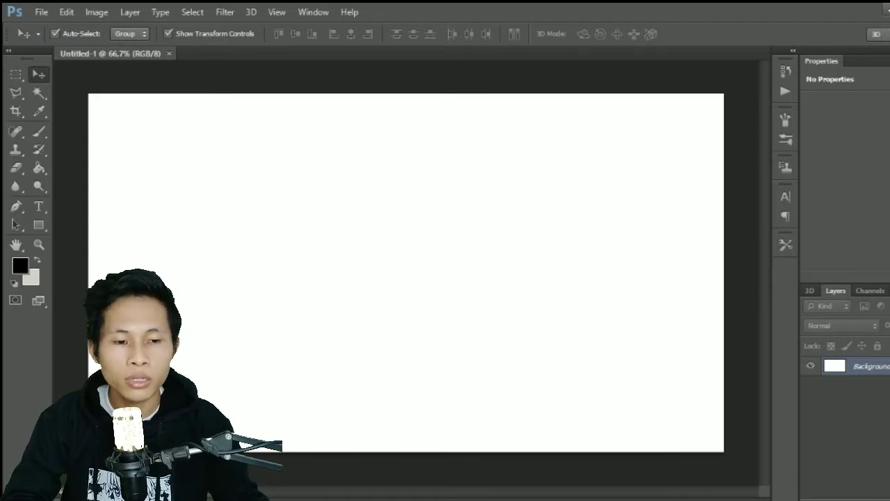
Add a new layer and start an Azonix type layer for 'a' near the canvas centre.
key("ctrl+shift+alt+n")
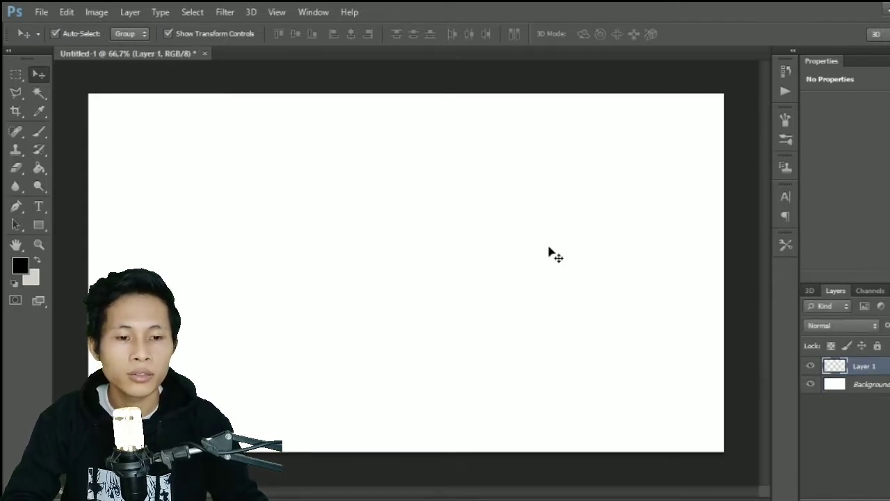
left_click(41, 206)
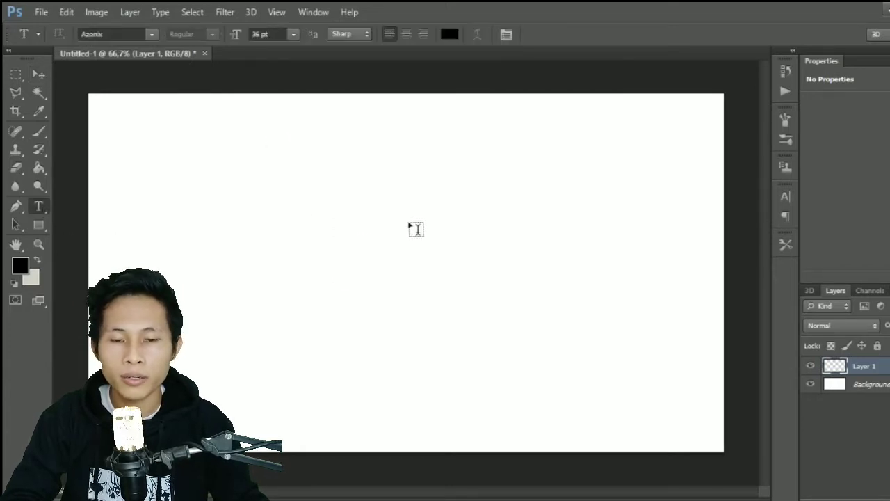
left_click(383, 215)
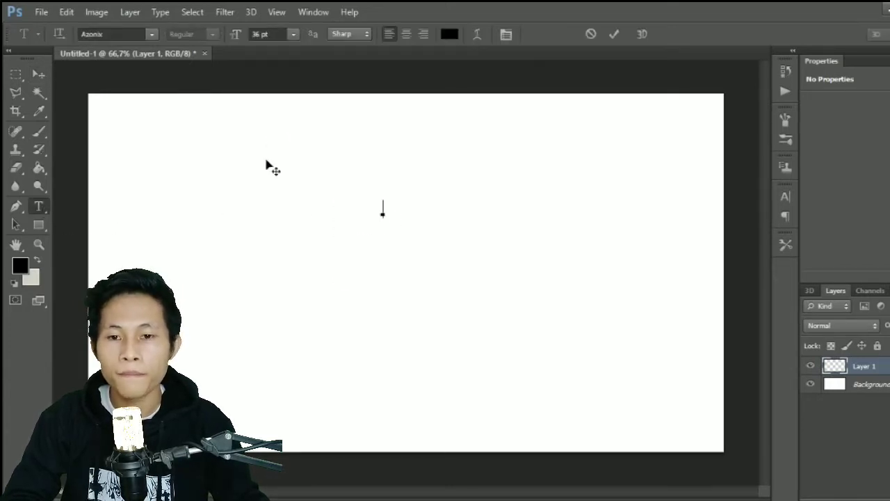
left_click(151, 34)
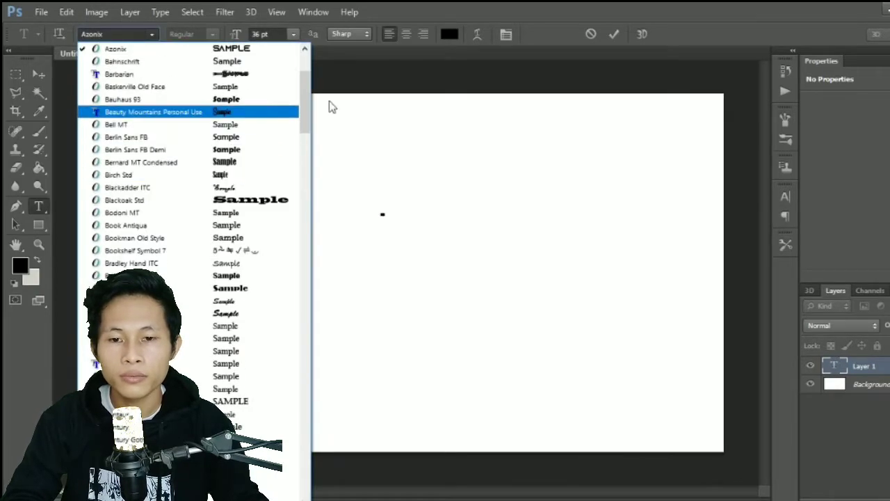
mouse_move(305, 101)
left_mouse_down()
mouse_move(312, 226)
mouse_move(317, 104)
left_mouse_up()
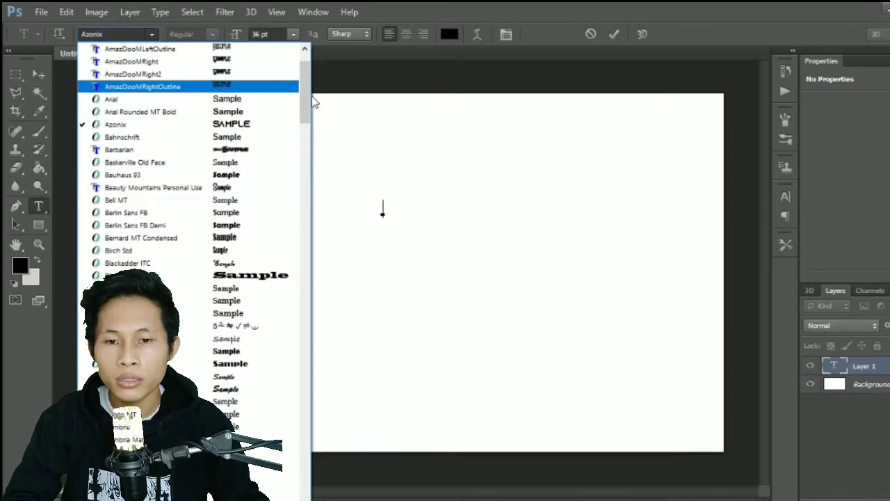
scroll(308, 85, "up", 1)
scroll(308, 85, "up", 2)
left_click(171, 175)
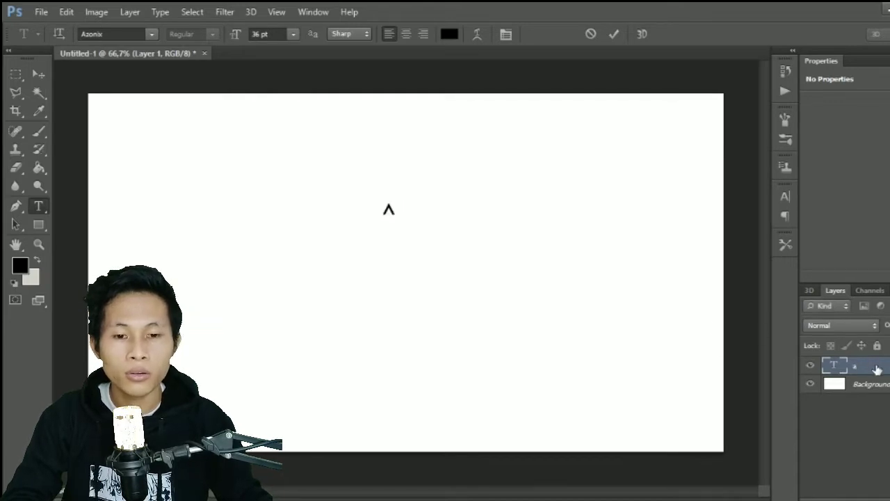
Add 'o' as a separate Azonix text layer beside the 'a', then reselect the 'a' layer.
left_click(465, 235)
type("o")
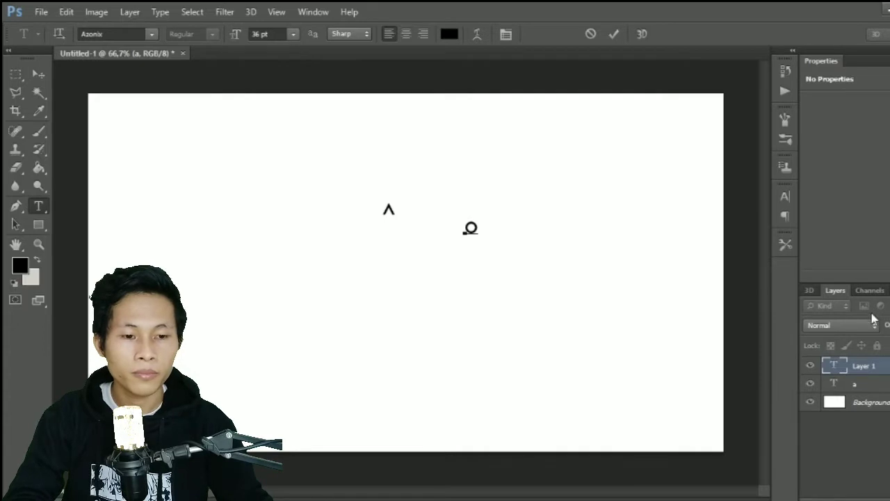
key("ctrl+Return")
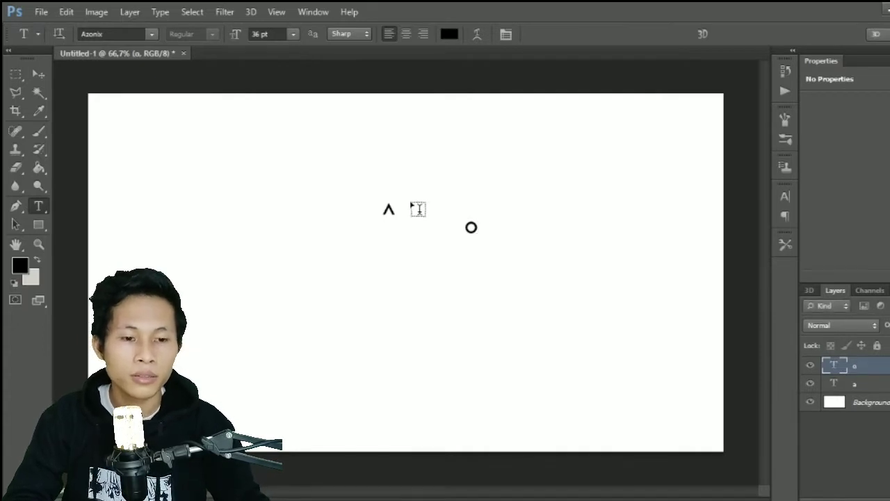
key("alt+bracketleft")
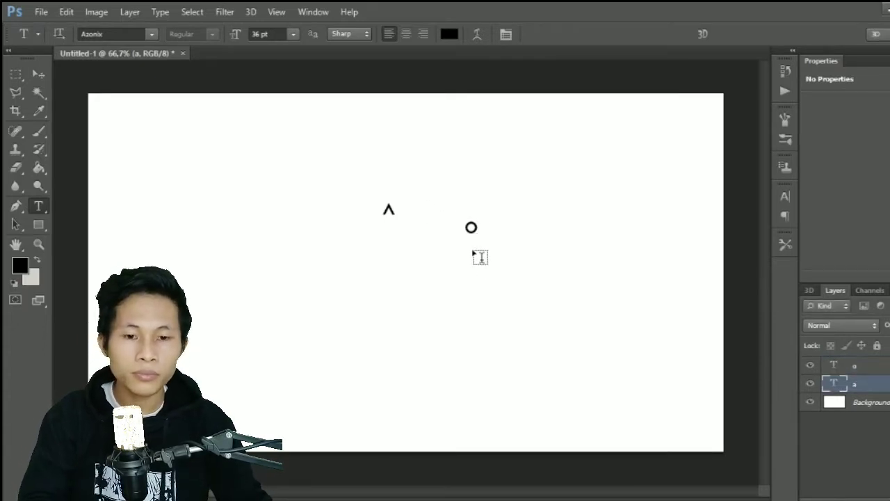
key("ctrl+t")
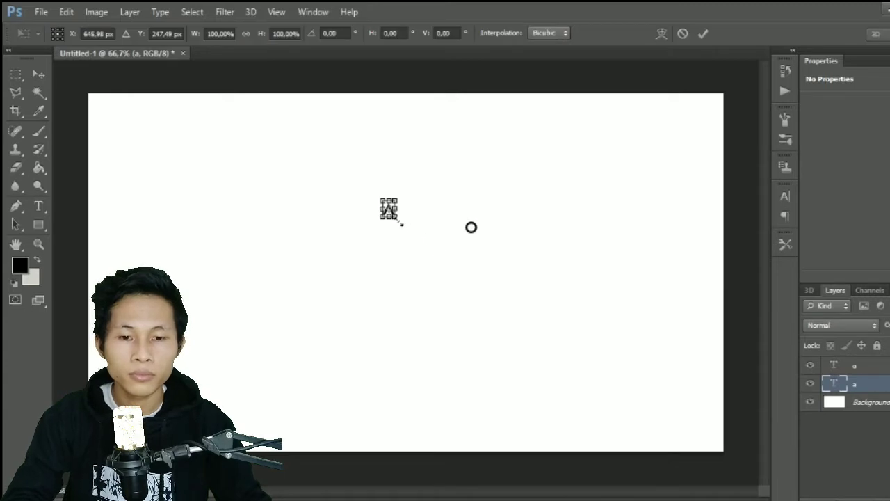
Scale the A up about 820% and move it left toward the canvas centre.
left_click_drag(401, 223, 488, 333)
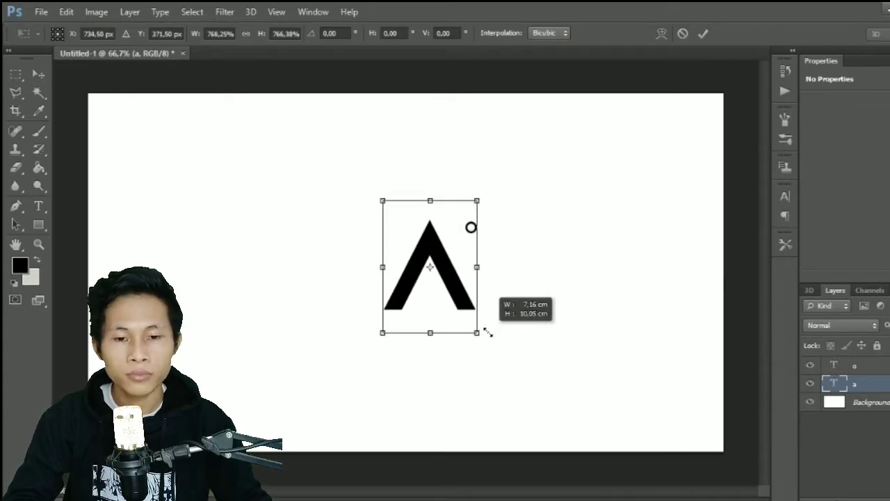
left_click_drag(477, 334, 487, 342)
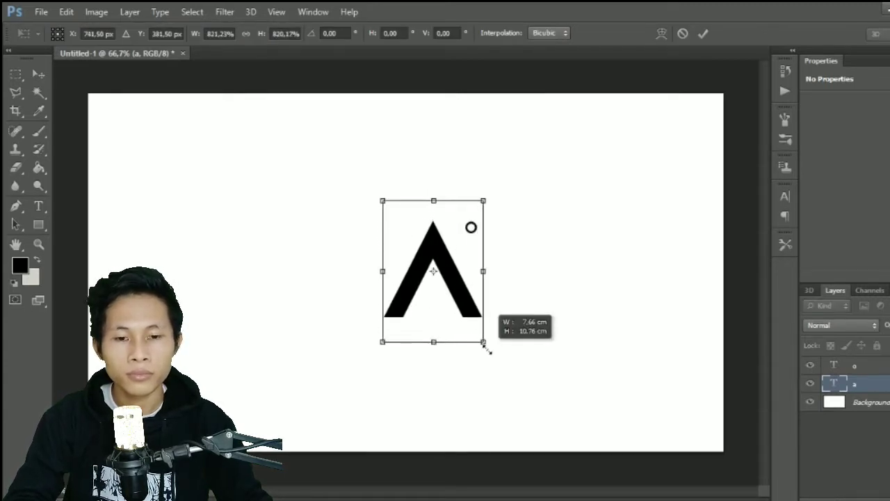
mouse_move(459, 308)
left_mouse_down()
mouse_move(440, 307)
mouse_move(433, 324)
left_mouse_up()
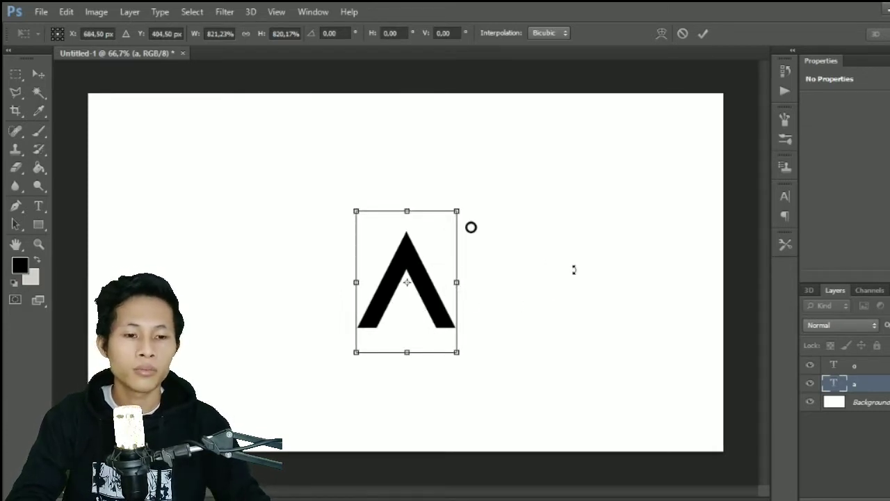
key("t")
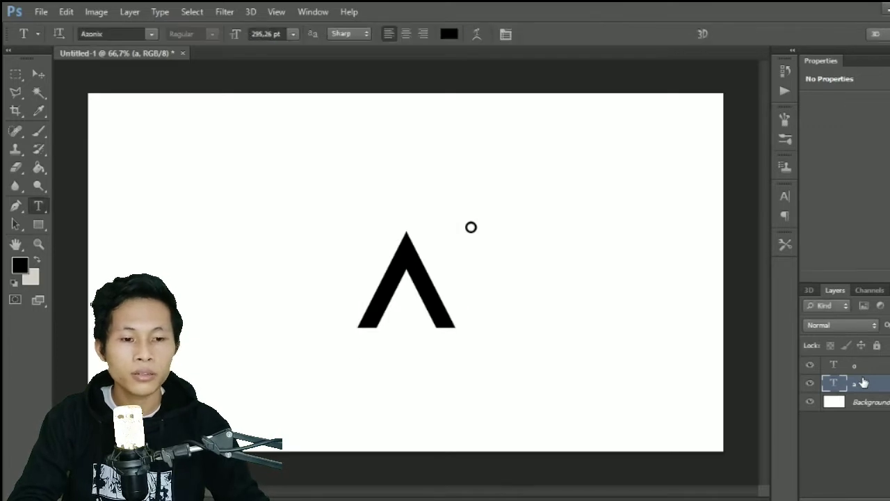
Enlarge the O to match the size of the A beside it.
left_click(882, 365)
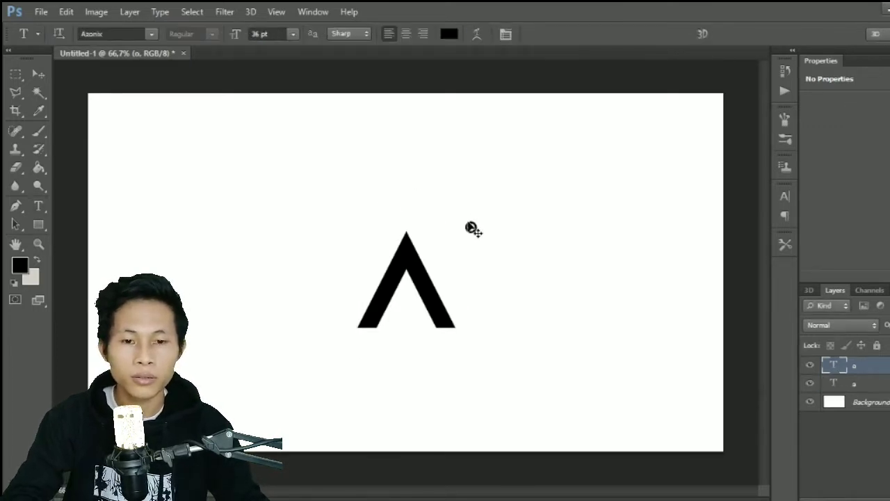
key("ctrl+t")
mouse_move(482, 241)
left_mouse_down()
mouse_move(571, 365)
mouse_move(506, 318)
left_mouse_up()
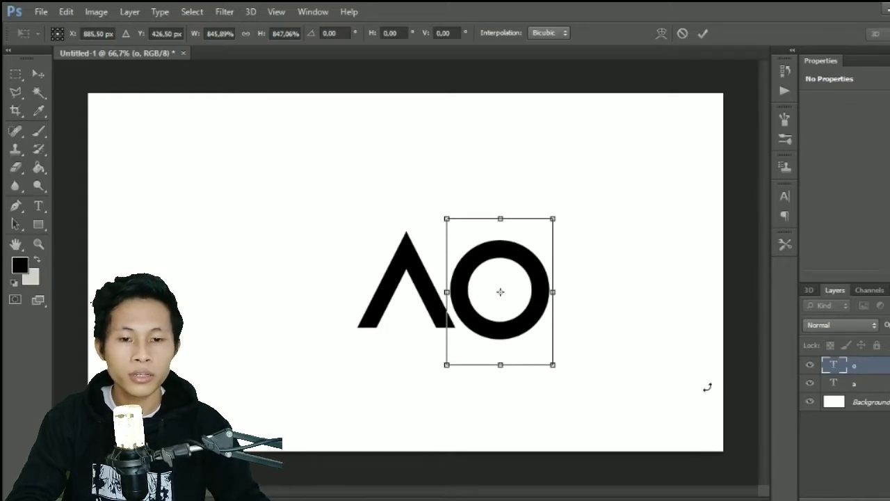
key("Return")
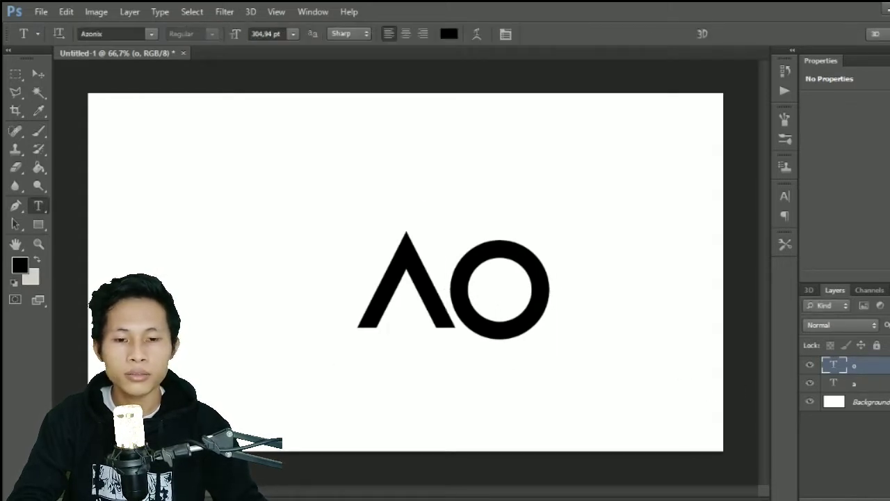
Add 'ALVIN OFFICIAL' text below the AO letters, then hide that layer.
left_click(320, 368)
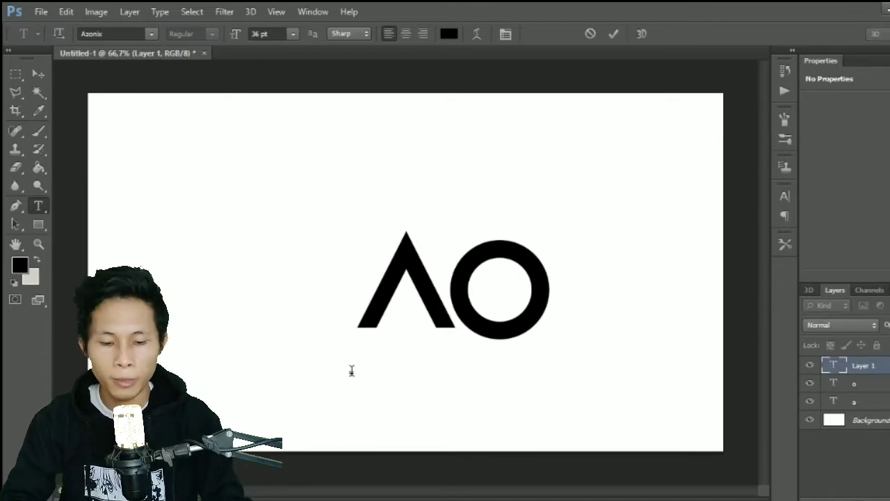
type("ALVIN ")
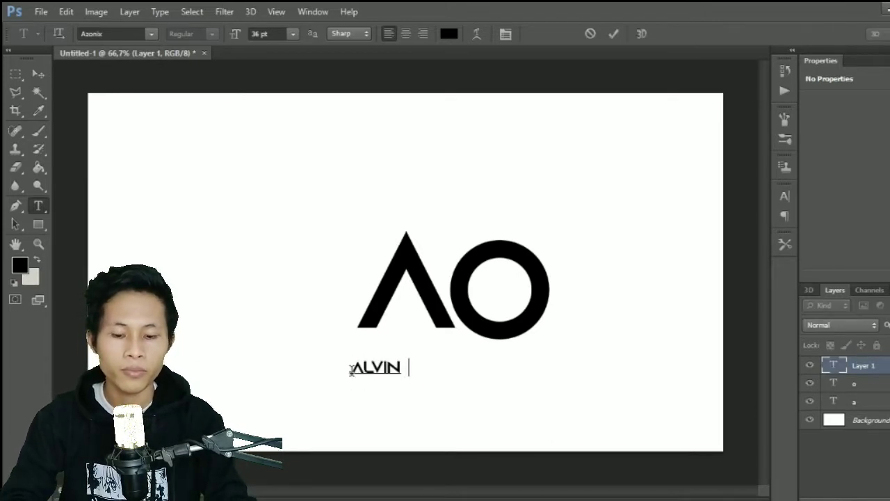
type("OFFIC")
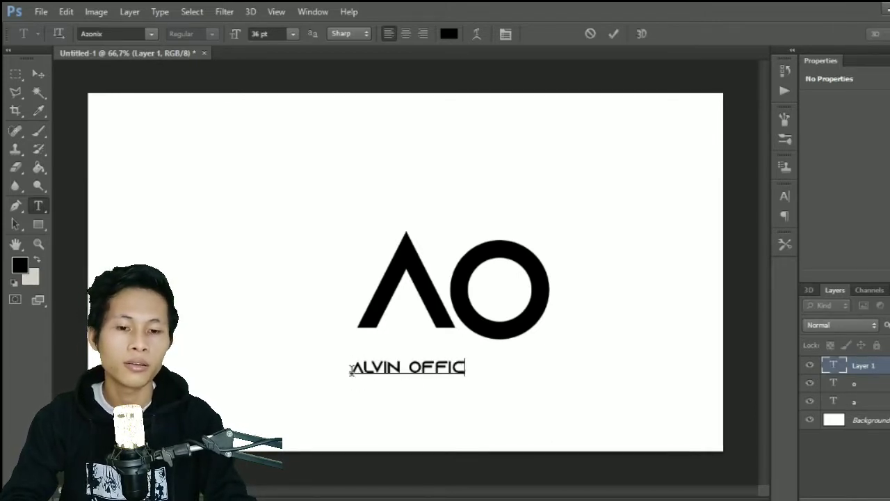
type("IAL")
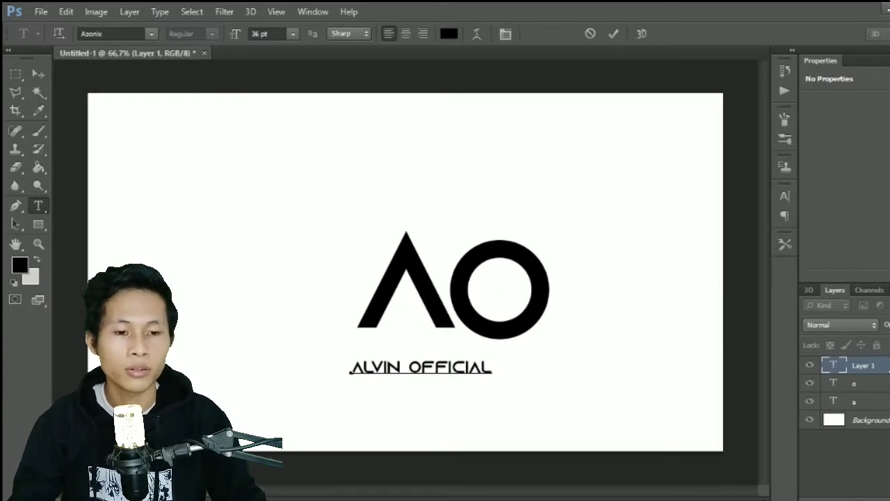
left_click(613, 33)
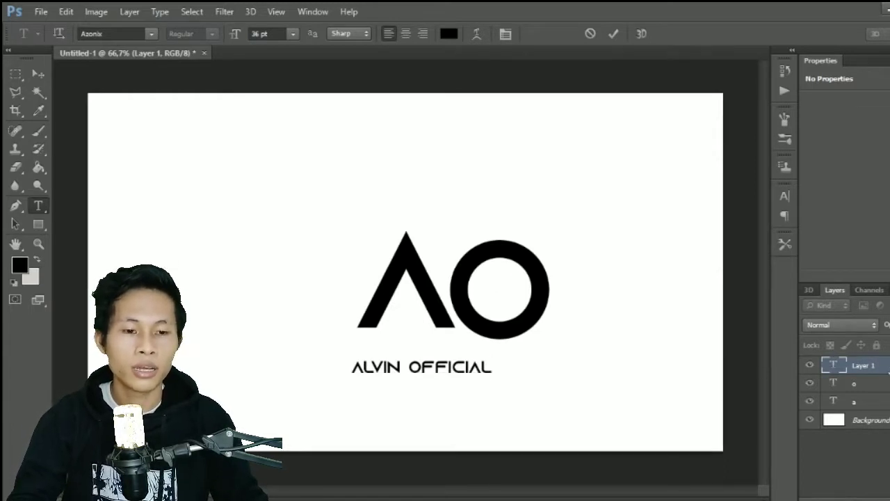
left_click(813, 365)
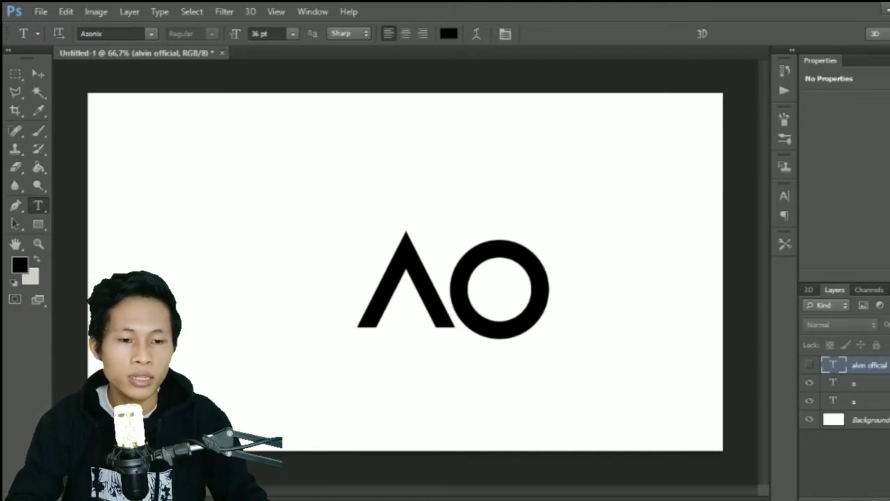
Drag the O over the A and begin enlarging it to surround the A.
left_click(861, 382)
left_click(861, 401)
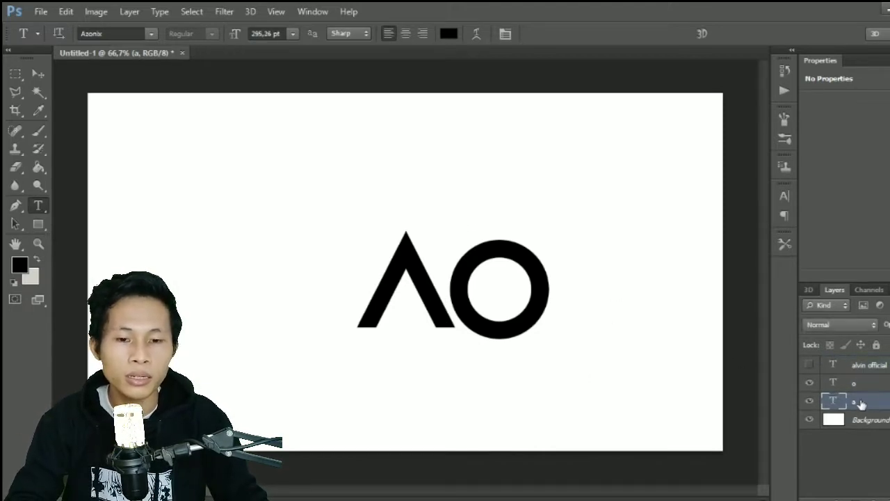
left_click(881, 384)
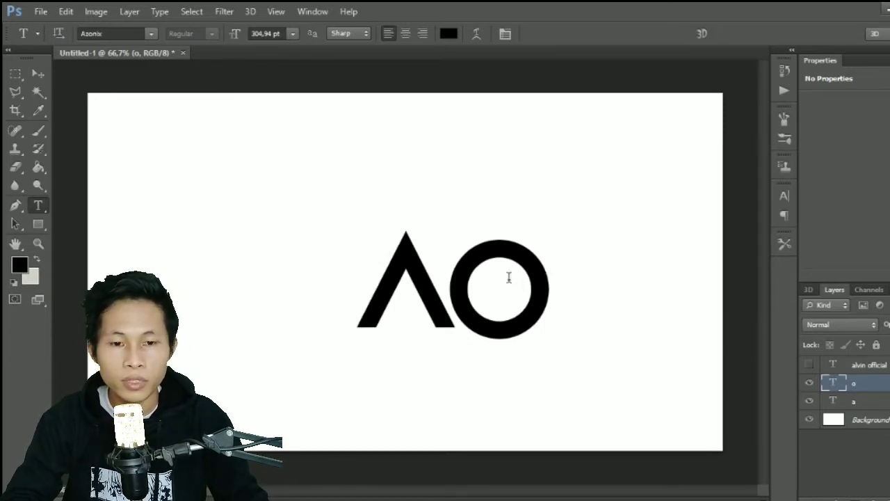
mouse_move(515, 289)
left_mouse_down()
mouse_move(423, 249)
mouse_move(420, 263)
left_mouse_up()
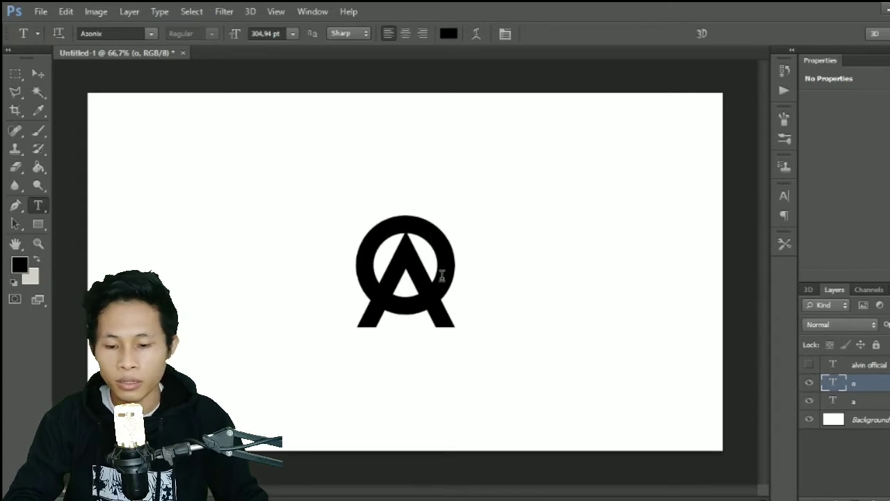
key("ctrl+t")
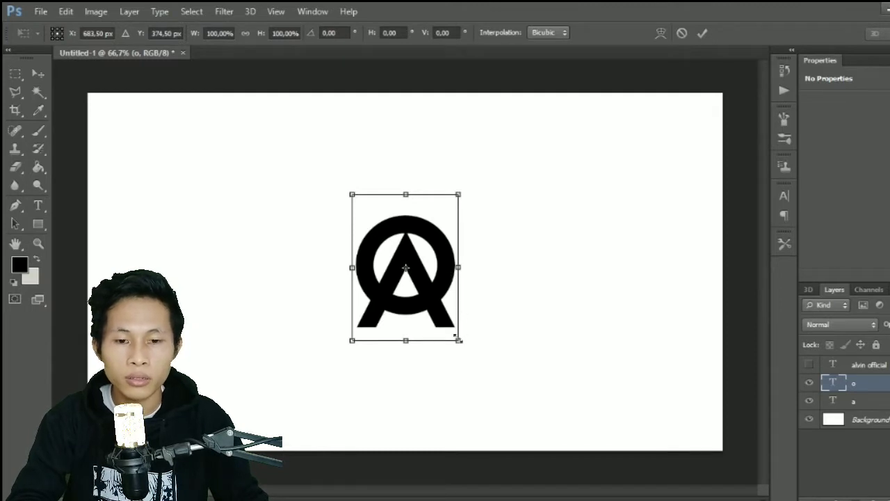
left_click_drag(459, 340, 479, 356)
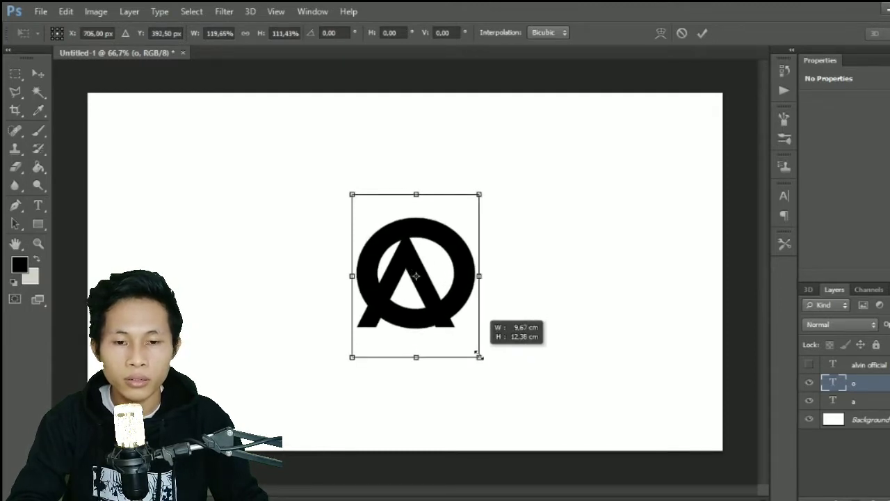
left_click_drag(446, 310, 437, 300)
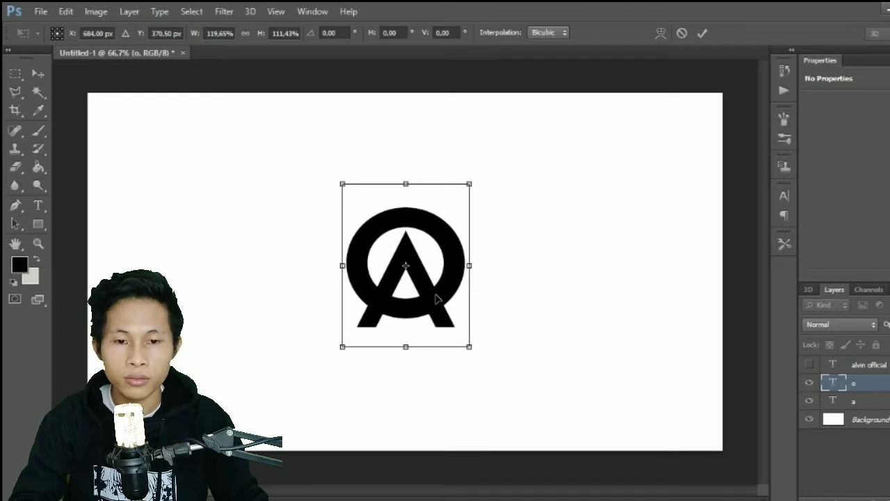
key("ctrl+z")
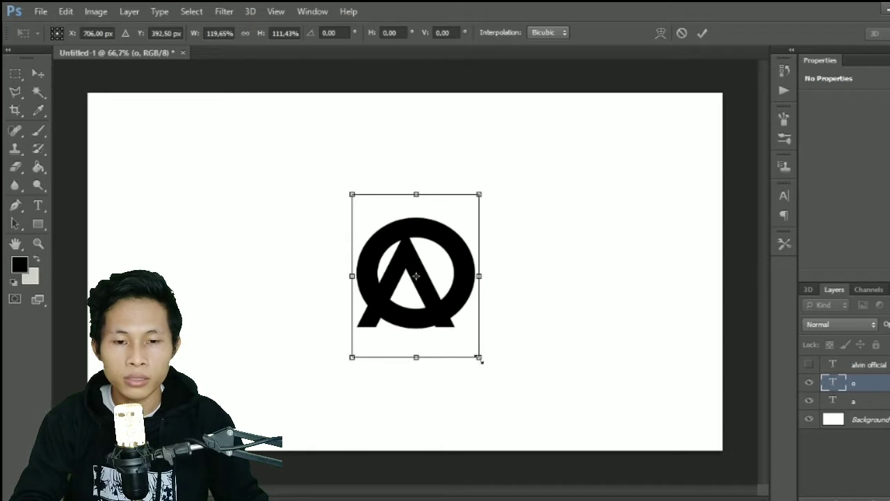
Enlarge the O further and nudge it upward until it rings the A.
left_click_drag(479, 358, 491, 370)
mouse_move(458, 330)
left_mouse_down()
mouse_move(457, 285)
mouse_move(452, 302)
mouse_move(461, 306)
left_mouse_up()
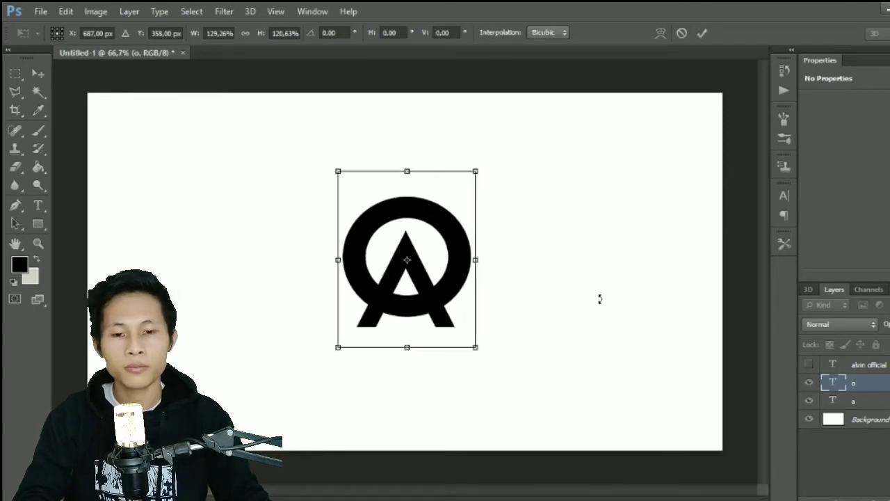
left_click_drag(428, 281, 420, 285)
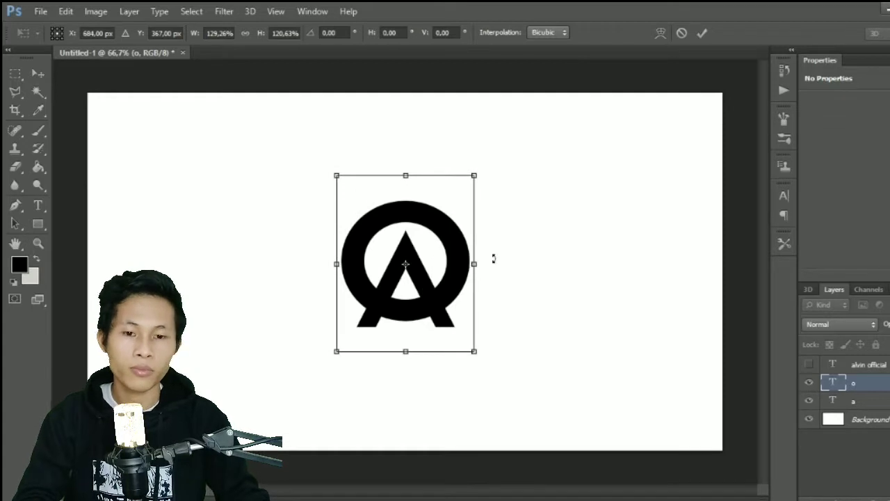
key("Up")
key("Up")
key("Up")
key("Up")
key("Up")
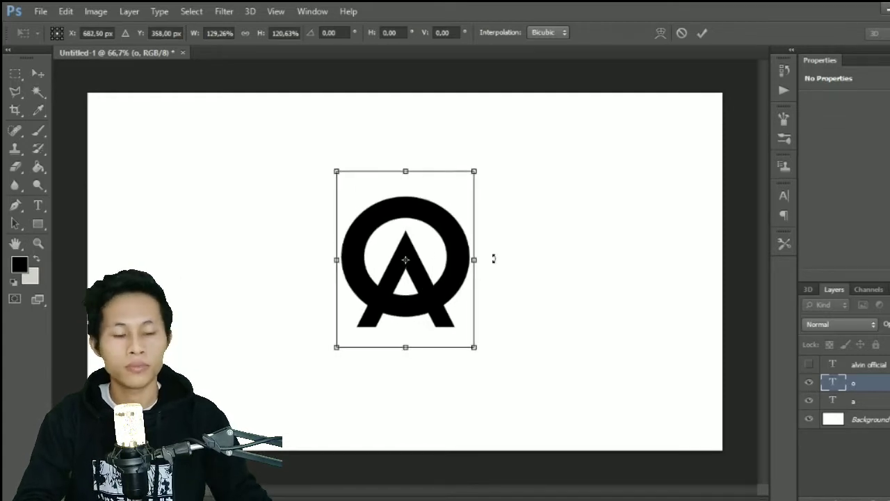
key("Up")
key("Up")
key("t")
key("Return")
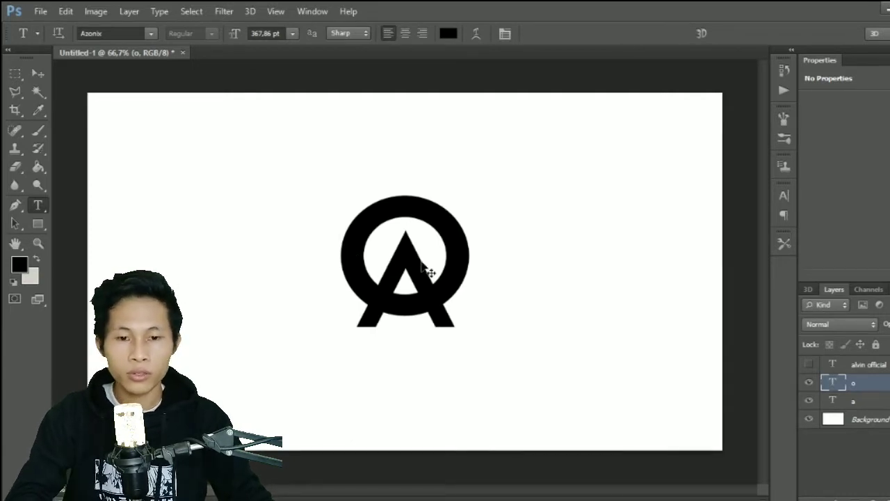
Shrink the O to about 94% and shift the ring up and slightly right.
key("ctrl+t")
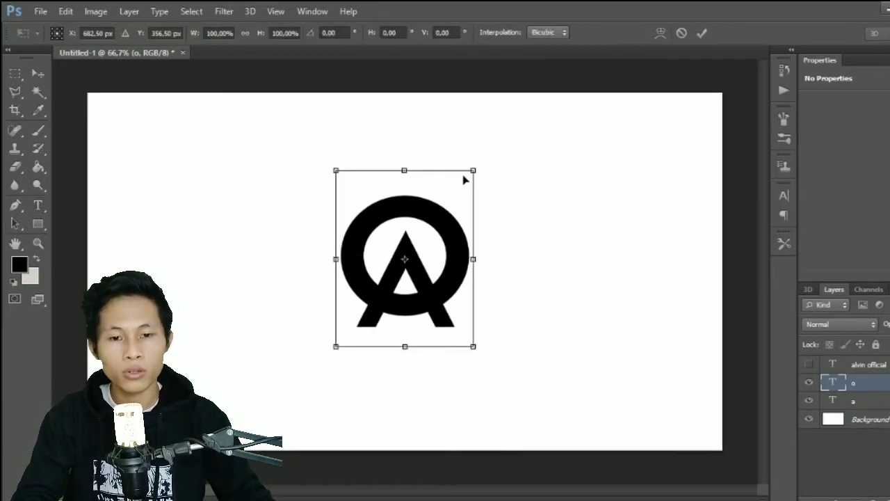
left_click_drag(475, 167, 470, 176)
key("t")
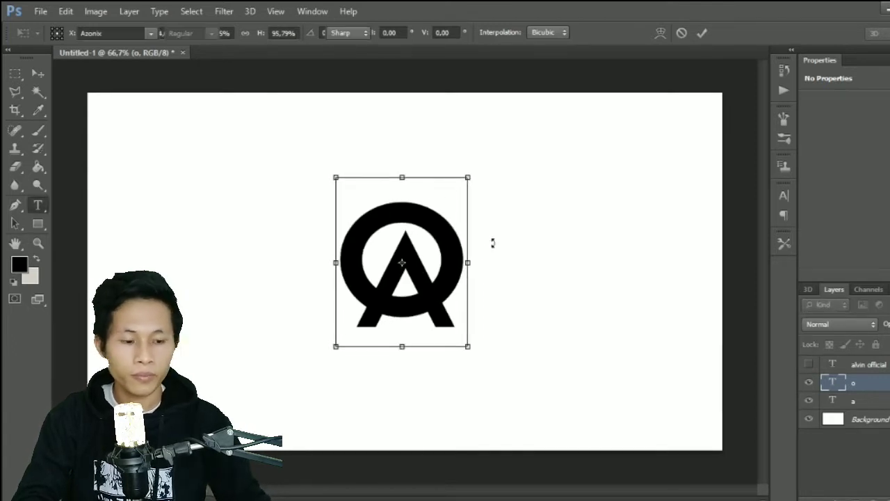
left_click(389, 291)
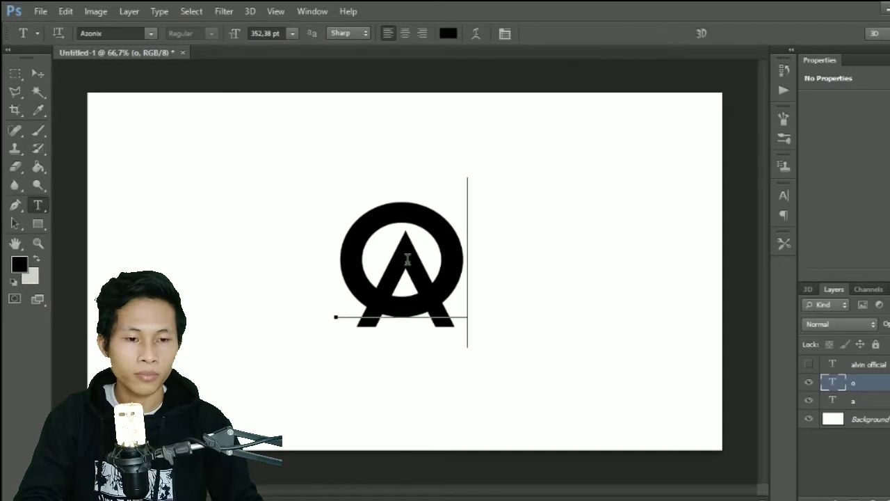
left_click(882, 388)
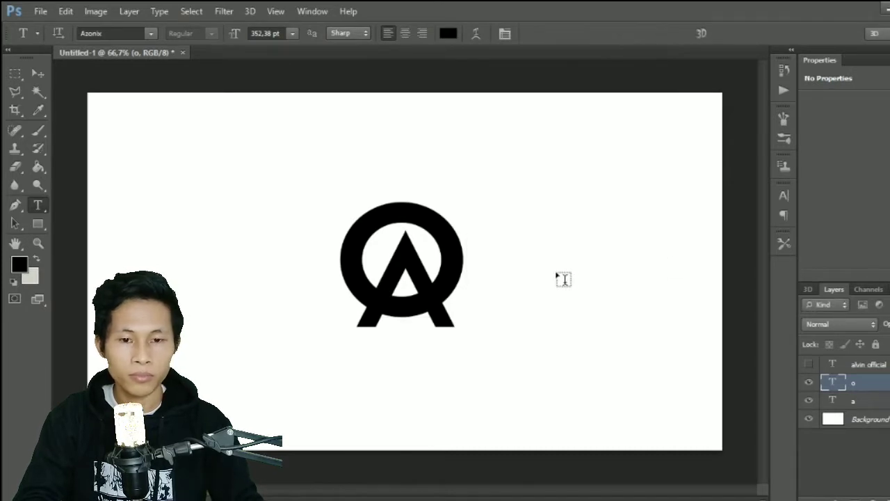
left_click_drag(448, 271, 451, 270)
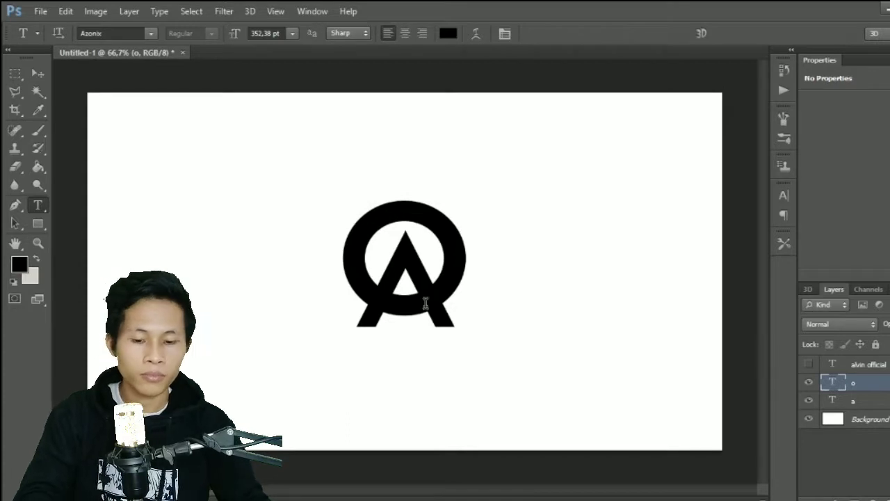
Fine-tune the O's position by a pixel, then select both the O and A layers.
key("ctrl+t")
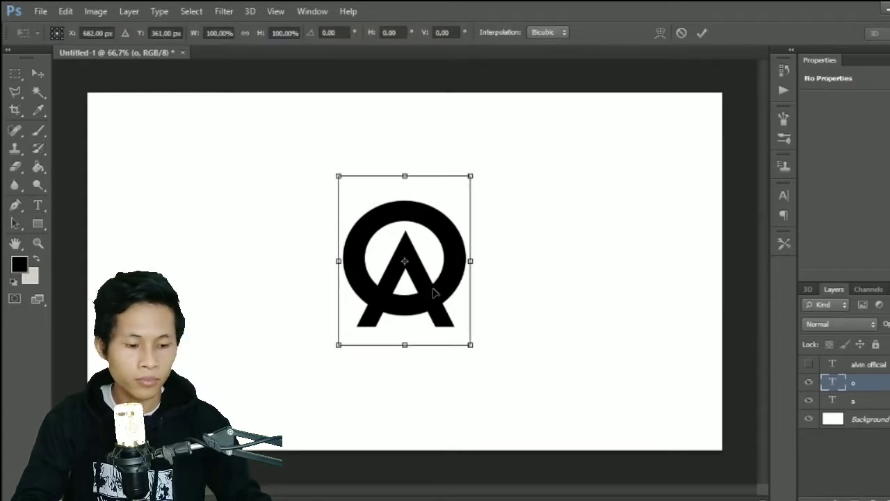
left_click_drag(434, 293, 434, 295)
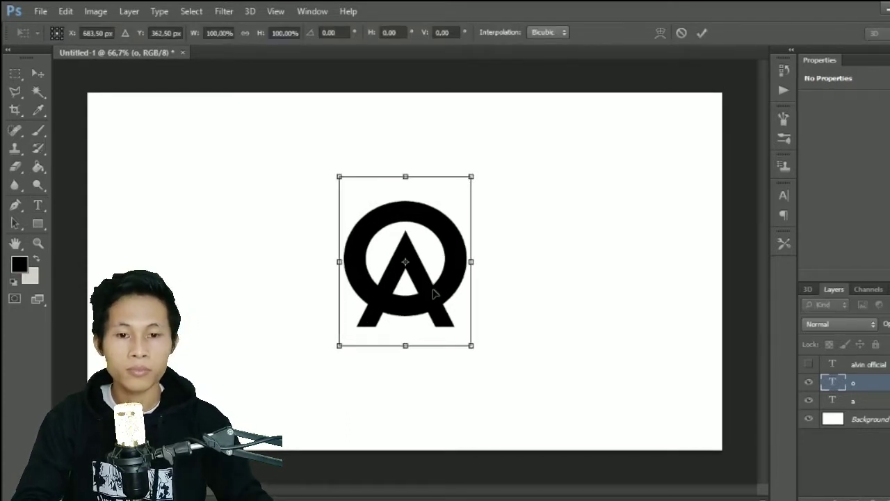
key("Return")
key("t")
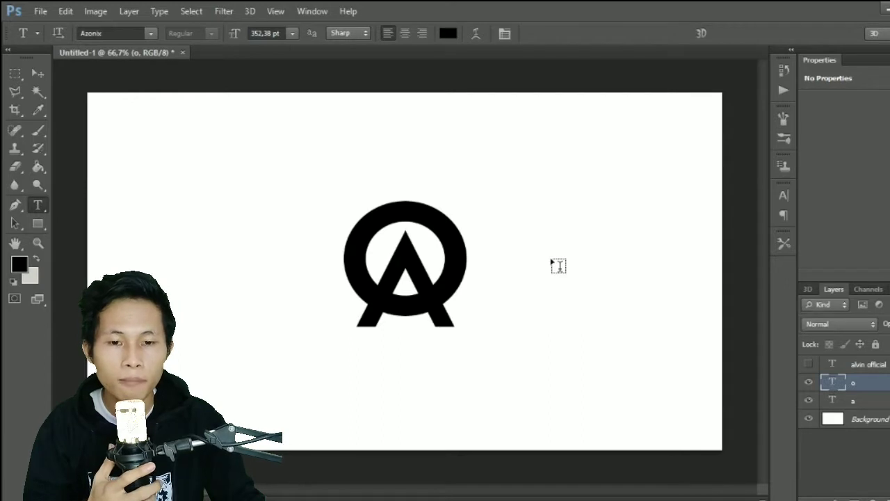
left_click(872, 404)
left_click(881, 384)
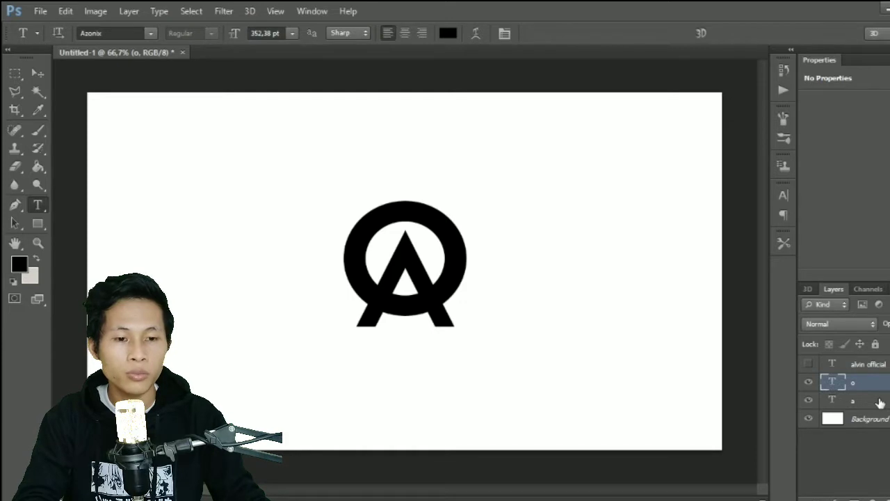
left_click(880, 402, "shift")
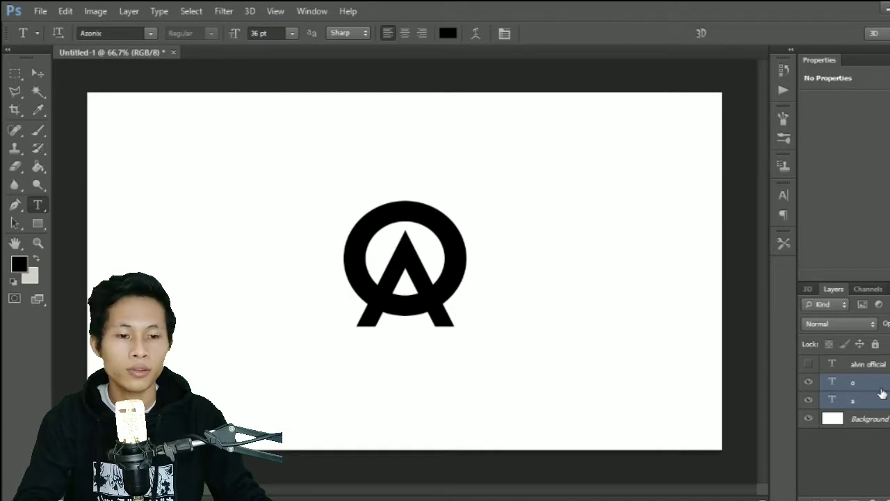
Merge the selected O and A layers into a single pixel layer named 'o'.
key("ctrl+e")
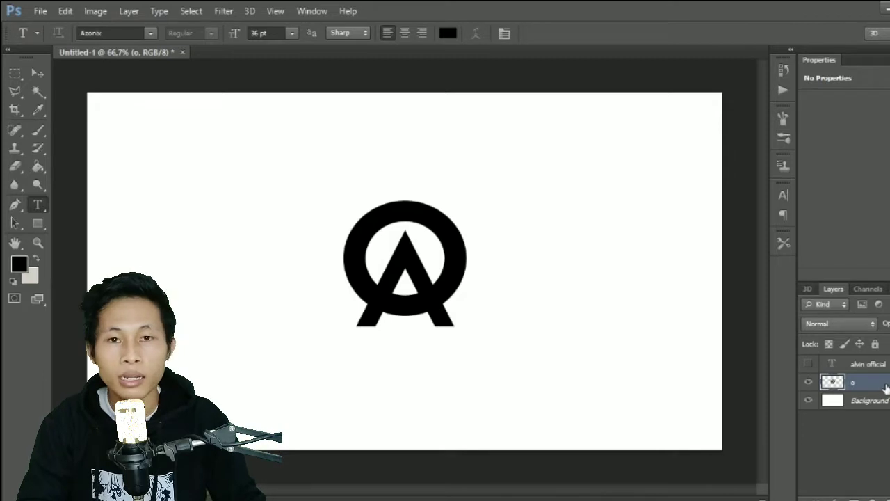
right_click(886, 388)
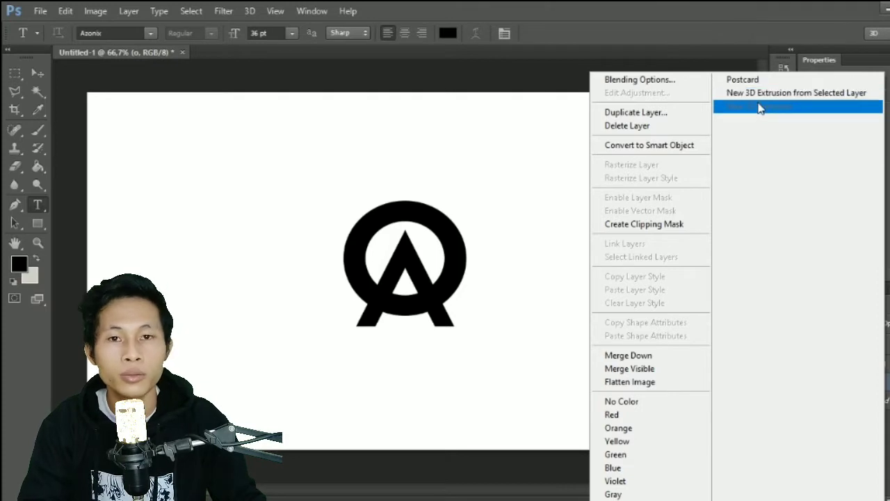
Make a New 3D Extrusion from the merged monogram layer and select its Front Inflation material.
left_click(790, 96)
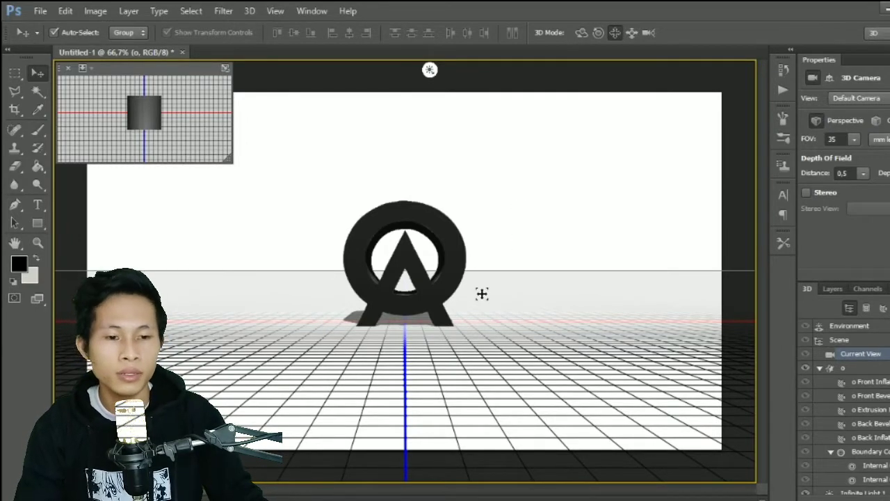
left_click(832, 289)
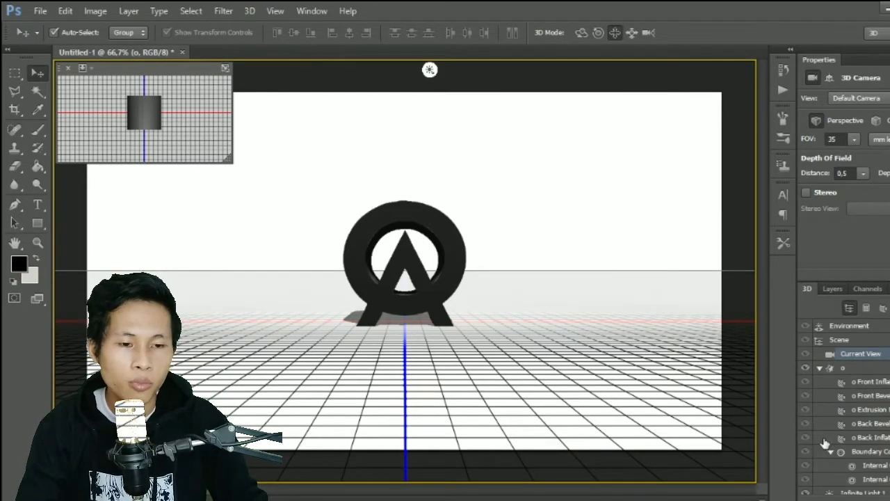
left_click(873, 382)
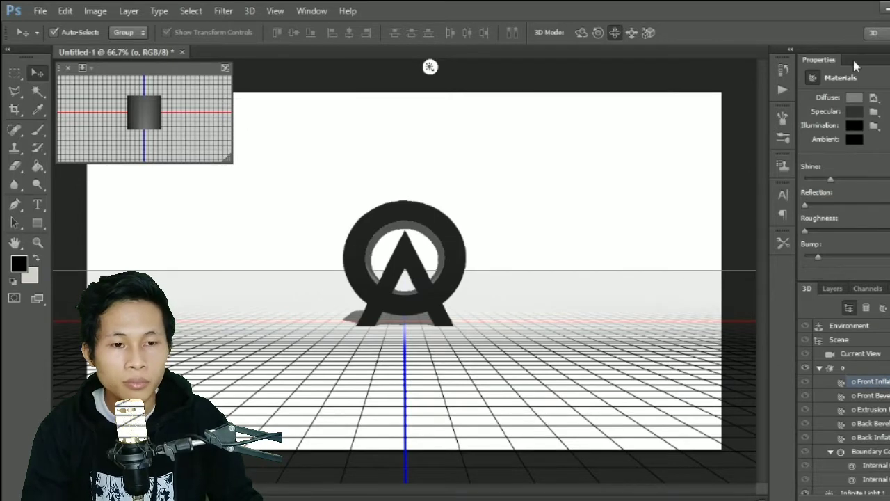
Set the Front Inflation material's diffuse colour to pure red.
left_click(852, 100)
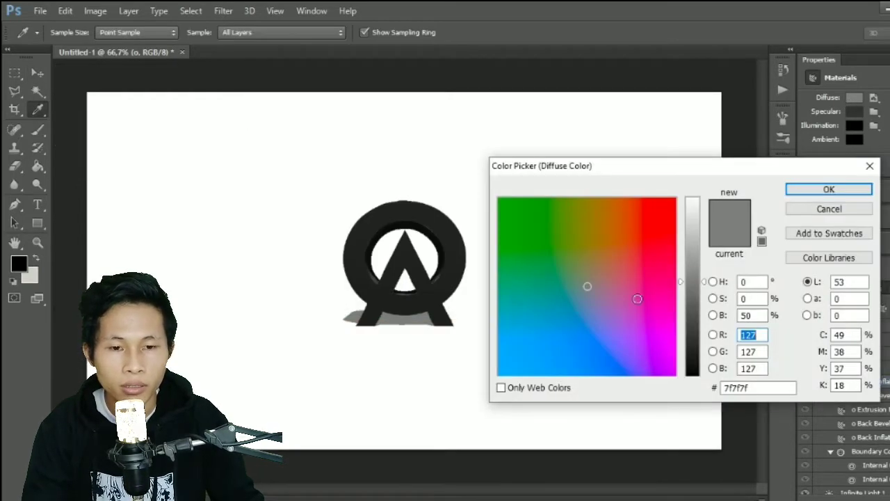
left_click_drag(550, 308, 574, 357)
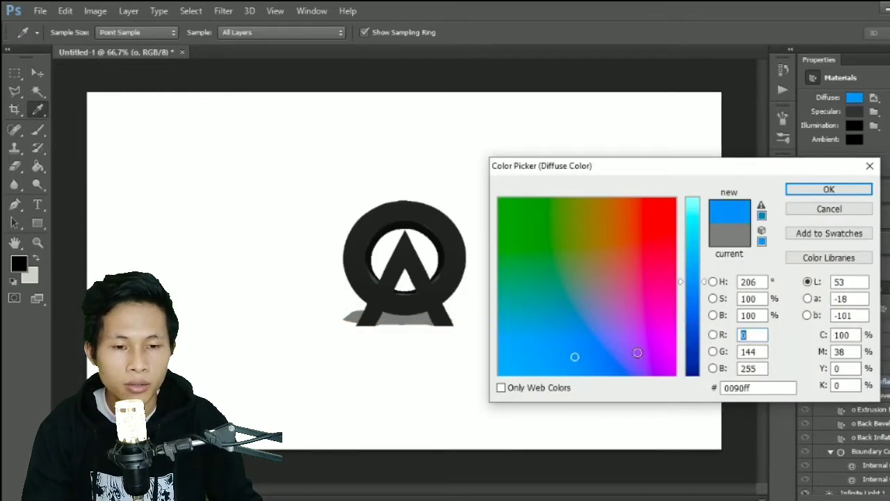
left_click(665, 346)
left_click(548, 220)
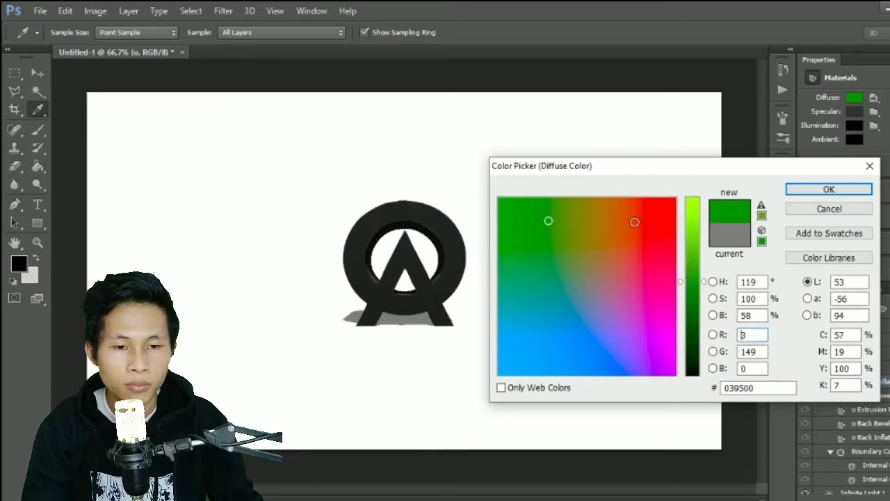
left_click_drag(635, 222, 691, 193)
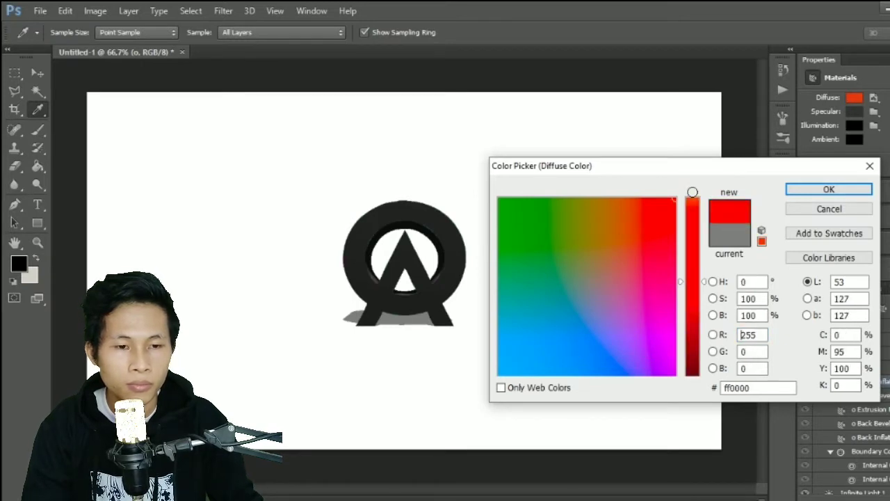
left_click(824, 189)
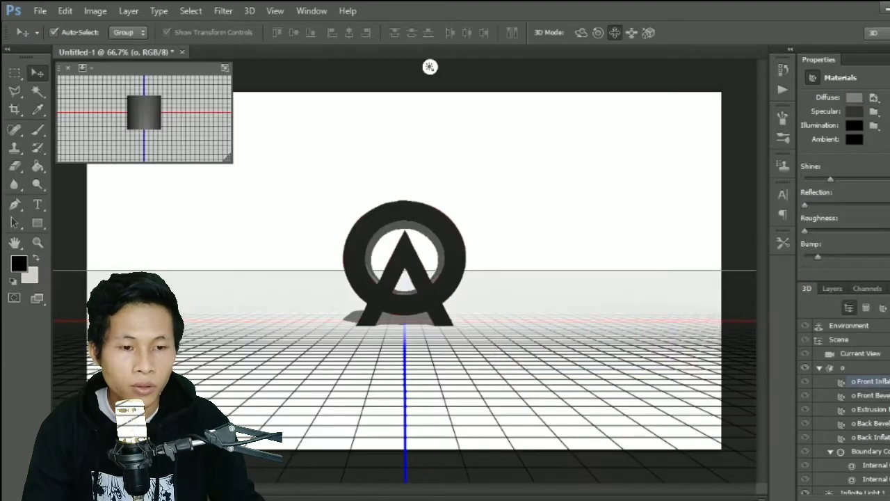
Set the Extrusion material's diffuse colour to yellow, ffde00.
left_click(865, 410)
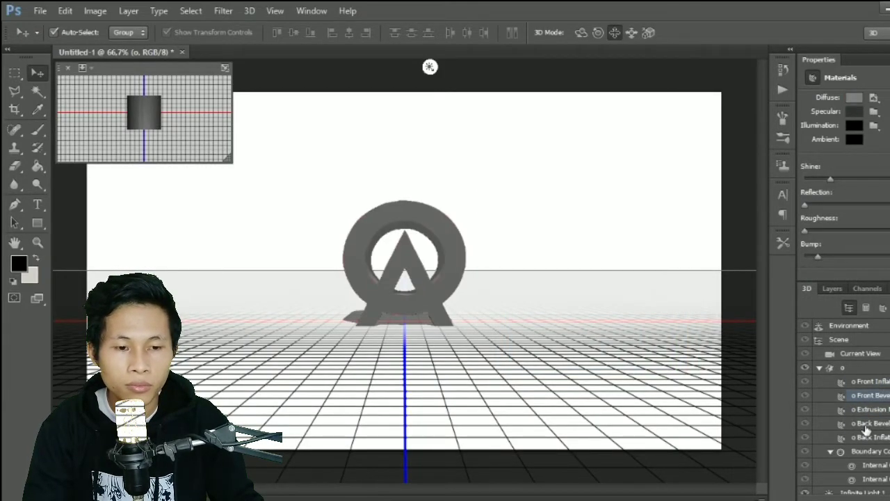
left_click(866, 410)
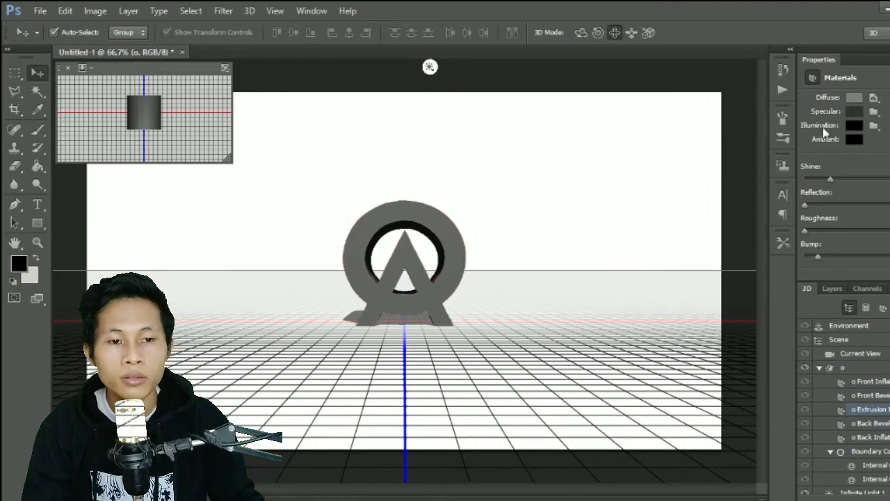
left_click(855, 98)
left_click(523, 208)
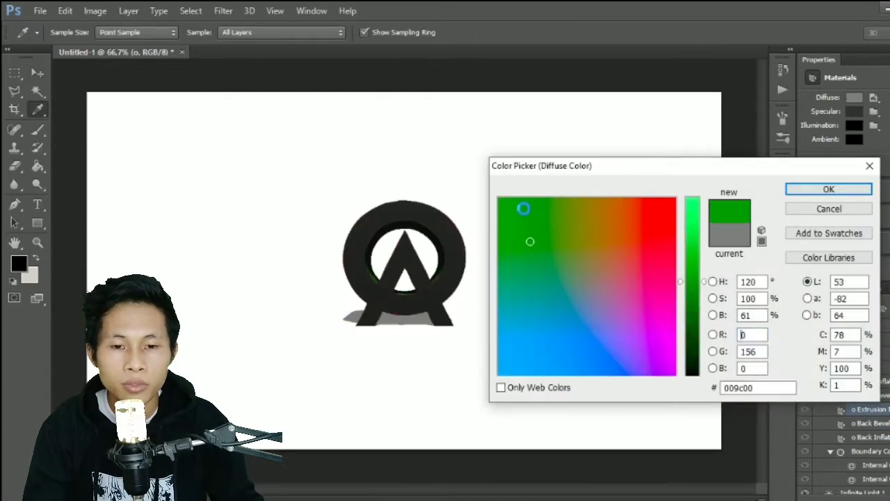
left_click_drag(524, 288, 575, 293)
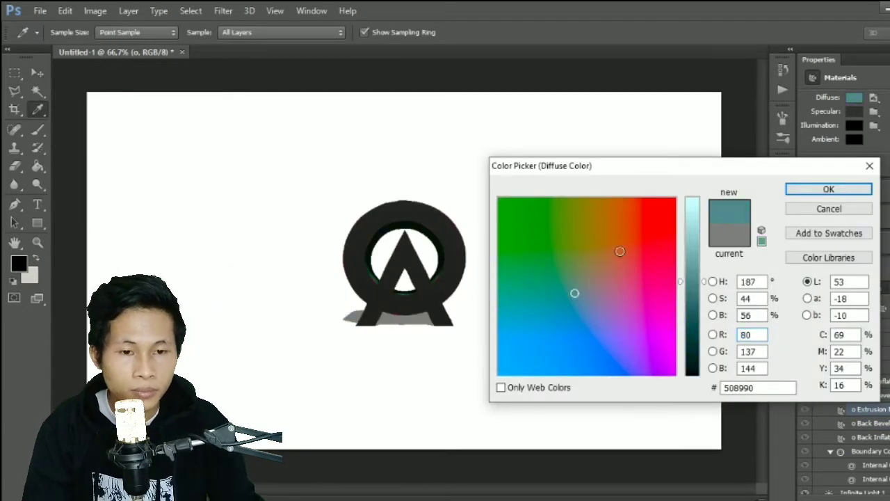
left_click(672, 217)
left_click(692, 206)
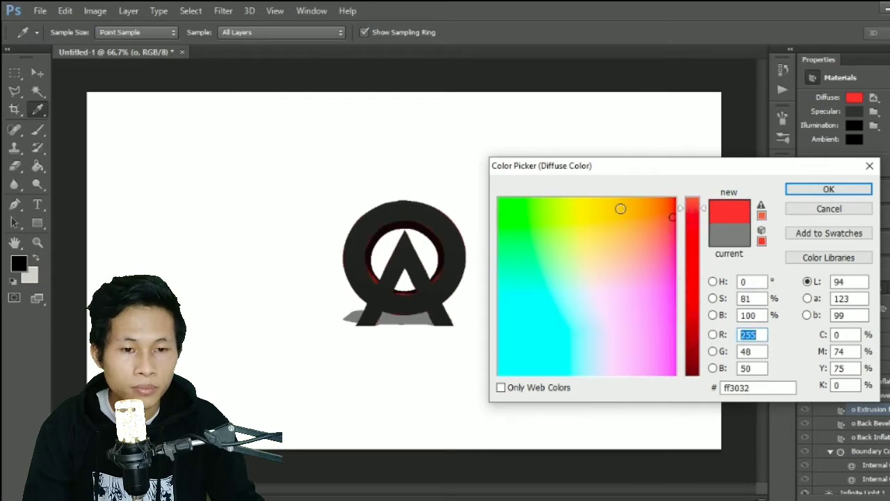
left_click_drag(620, 209, 603, 210)
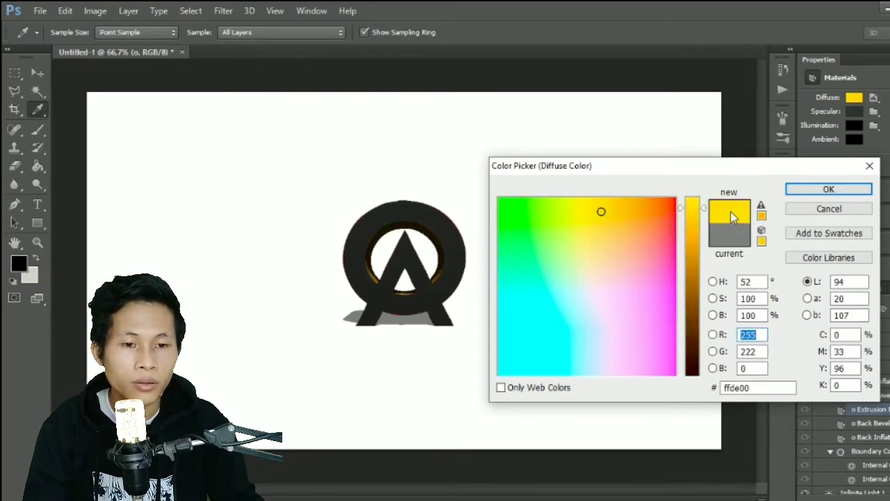
left_click(802, 194)
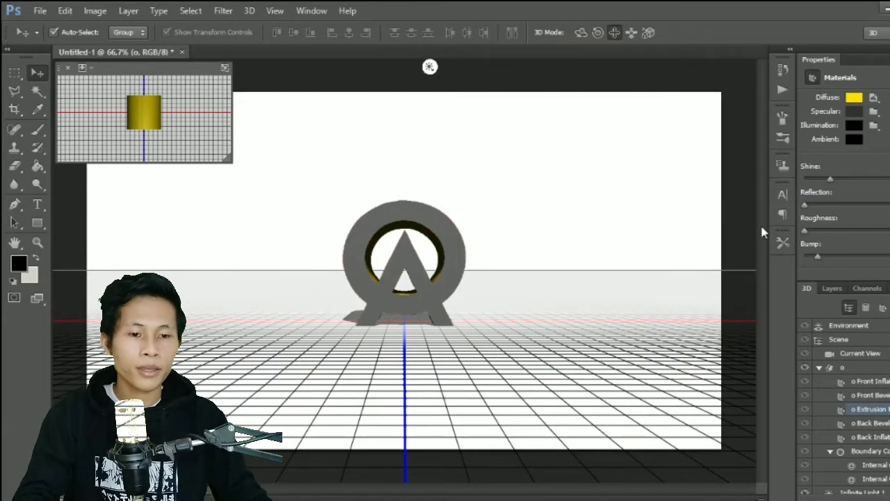
Turn the ALVIN OFFICIAL layer's visibility back on and select that layer.
left_click(831, 289)
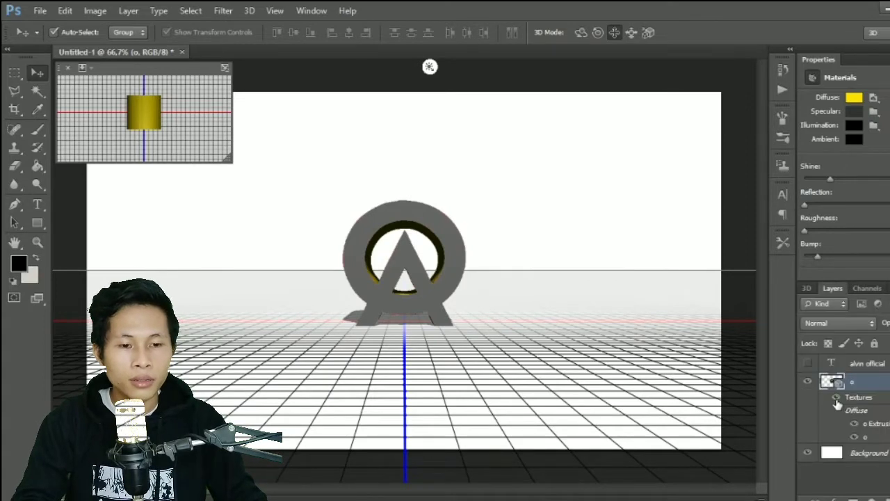
left_click(807, 364)
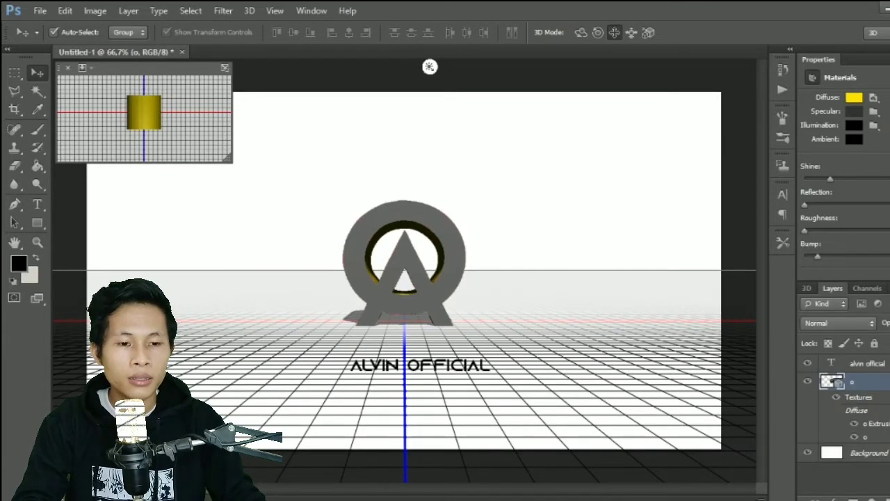
left_click(835, 364)
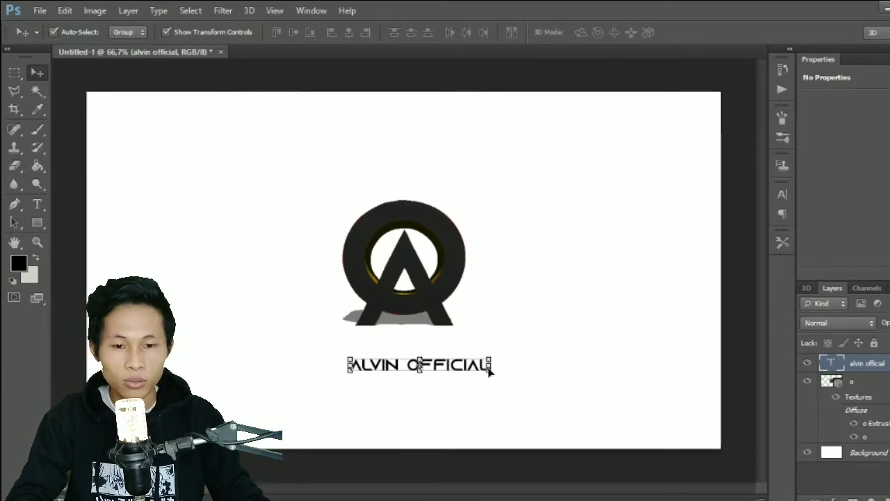
Scale the ALVIN OFFICIAL text to about 154% and nudge it slightly right under the monogram.
mouse_move(495, 374)
left_mouse_down()
mouse_move(529, 391)
mouse_move(534, 381)
mouse_move(438, 372)
mouse_move(450, 351)
left_mouse_up()
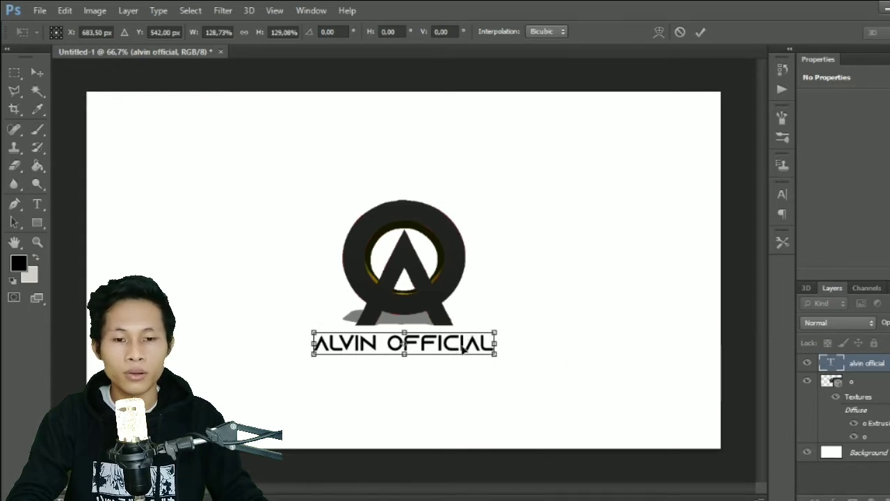
mouse_move(496, 356)
left_mouse_down()
mouse_move(530, 370)
mouse_move(482, 353)
left_mouse_up()
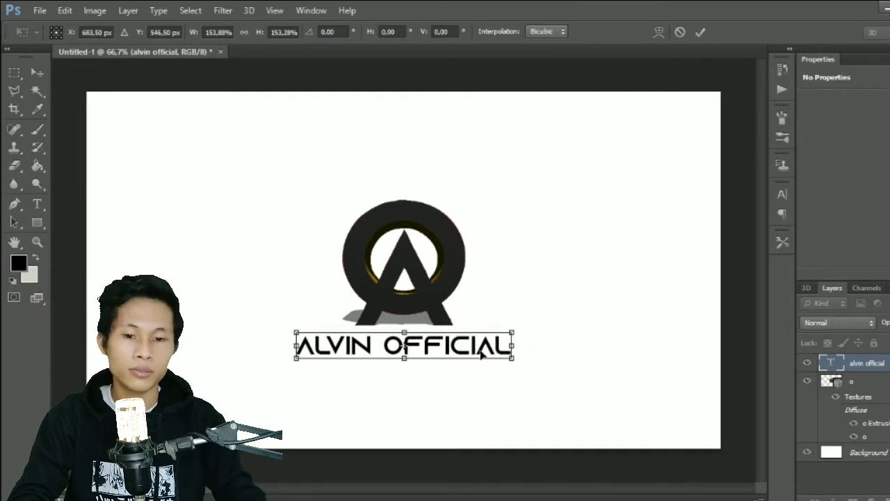
key("Return")
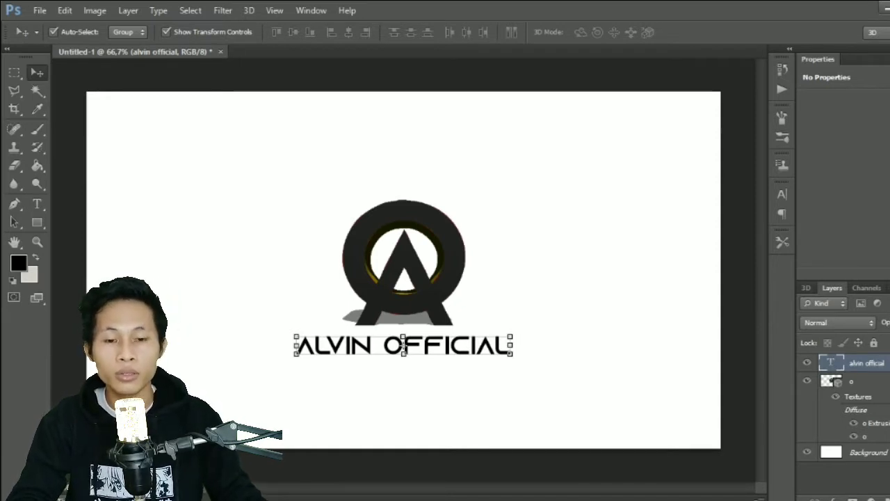
left_click_drag(459, 353, 460, 353)
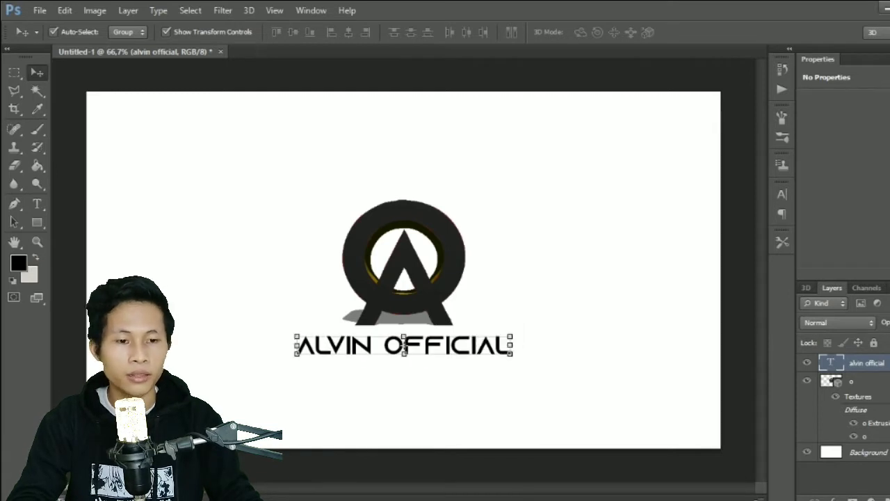
Convert the ALVIN OFFICIAL text layer into a 3D extrusion and select its material.
right_click(862, 362)
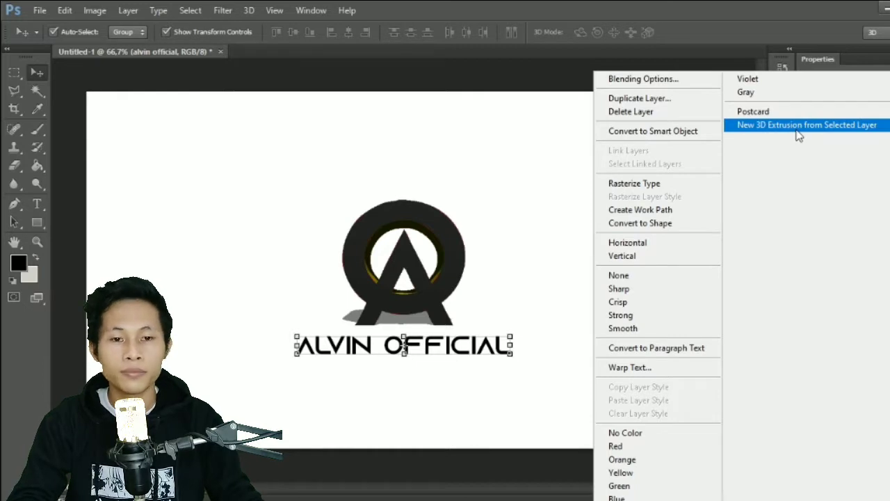
left_click(799, 125)
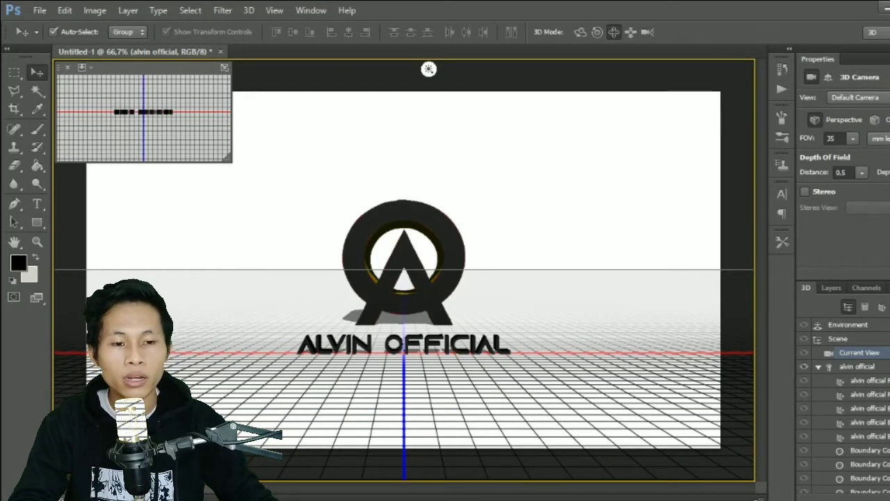
left_click(429, 67)
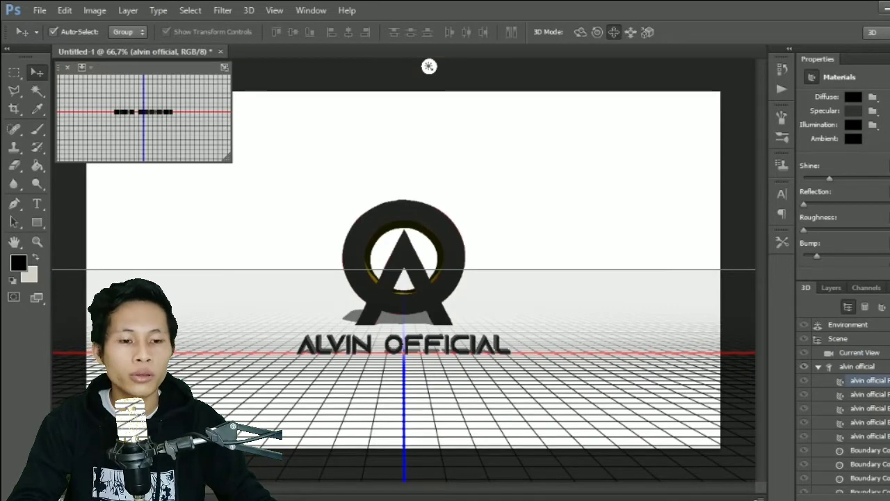
Give the text's front material a dark red diffuse colour.
left_click(854, 96)
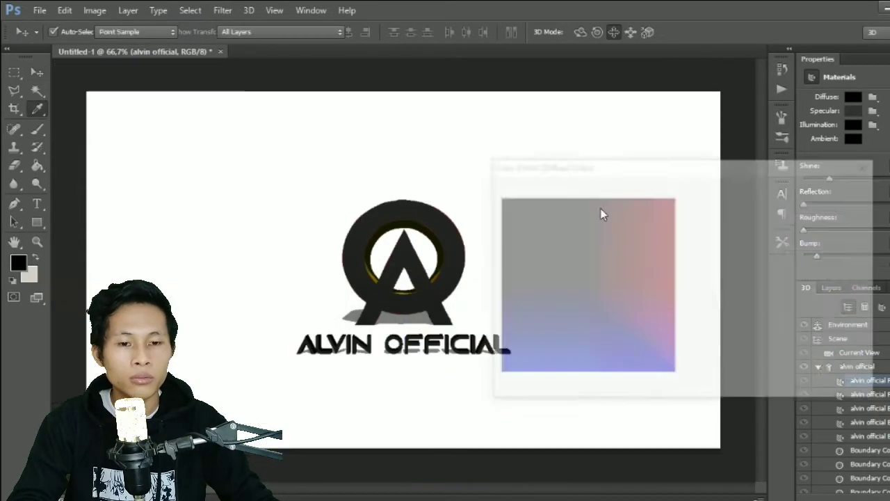
mouse_move(603, 213)
left_mouse_down()
mouse_move(608, 202)
mouse_move(632, 203)
left_mouse_up()
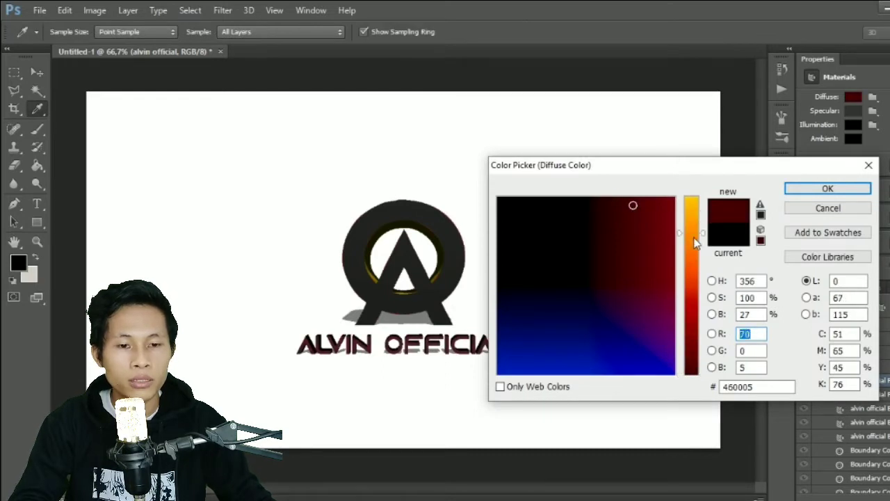
left_click_drag(695, 242, 686, 268)
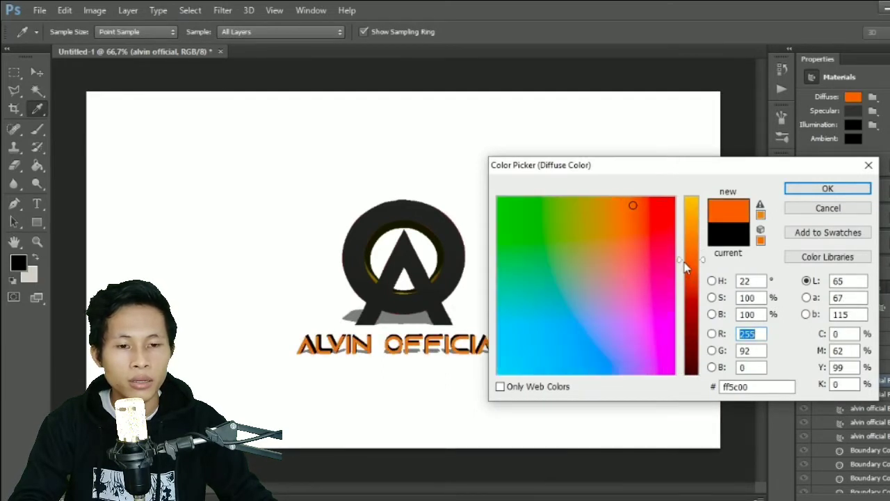
left_click(690, 205)
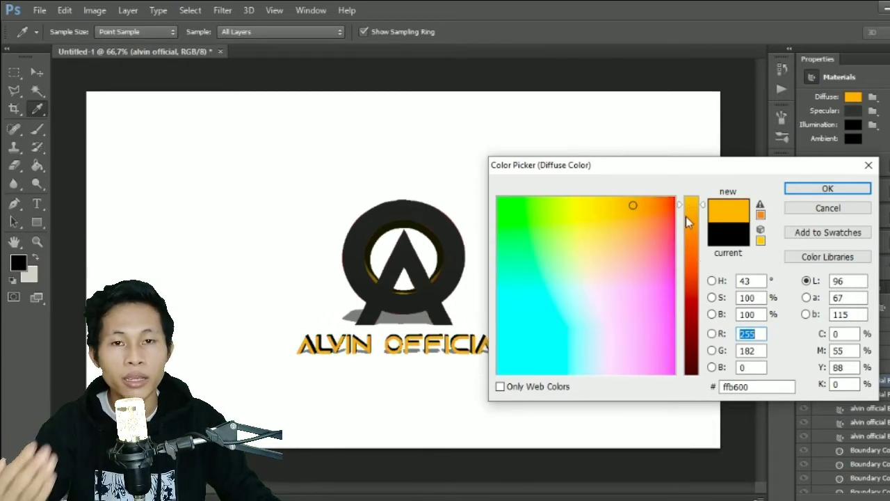
left_click_drag(691, 215, 685, 315)
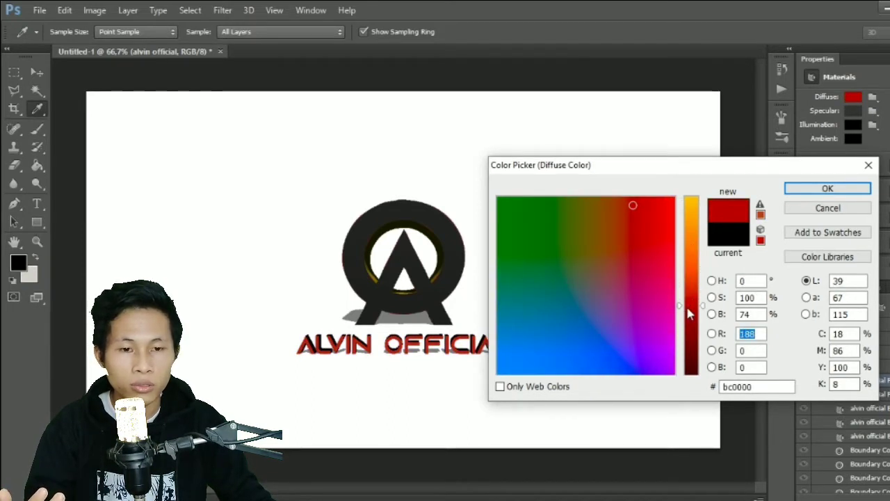
left_click_drag(687, 314, 689, 336)
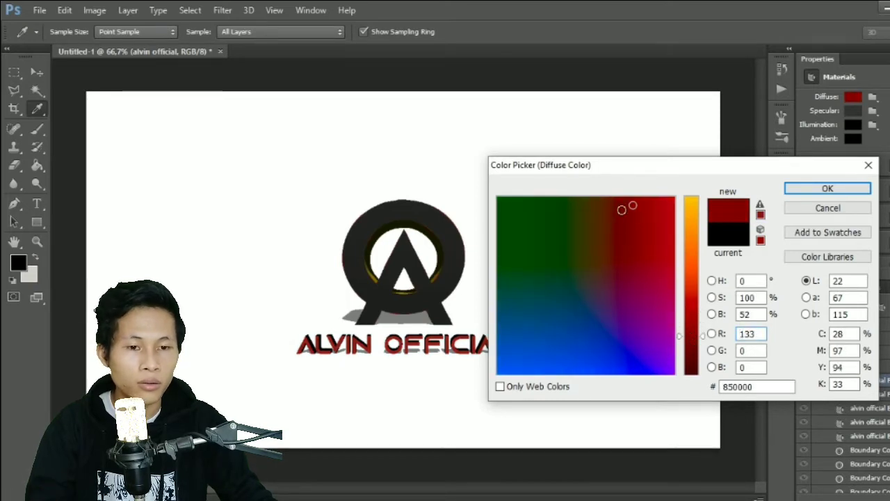
left_click_drag(623, 205, 625, 203)
left_click(798, 188)
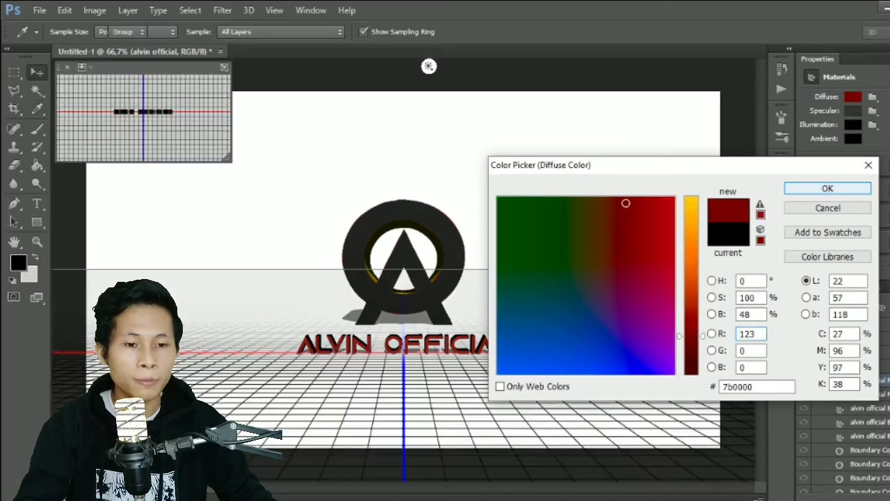
Refine the text front's diffuse colour to red a90014.
left_click(875, 407)
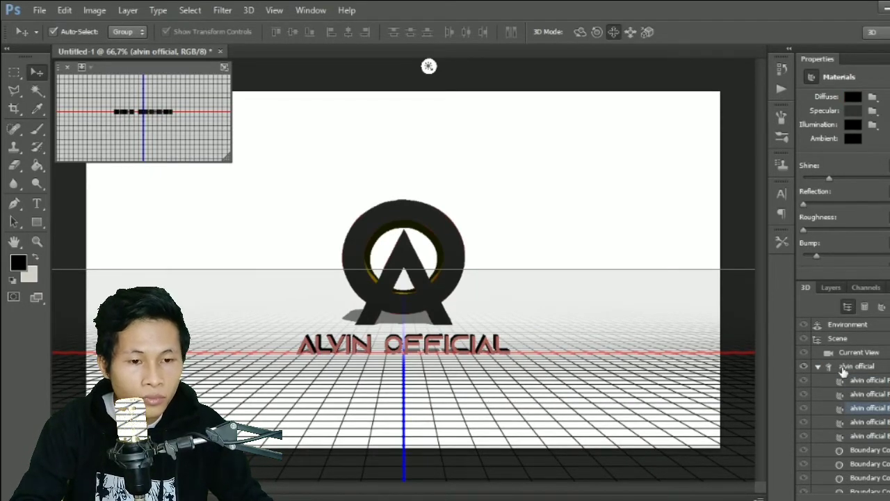
left_click(845, 380)
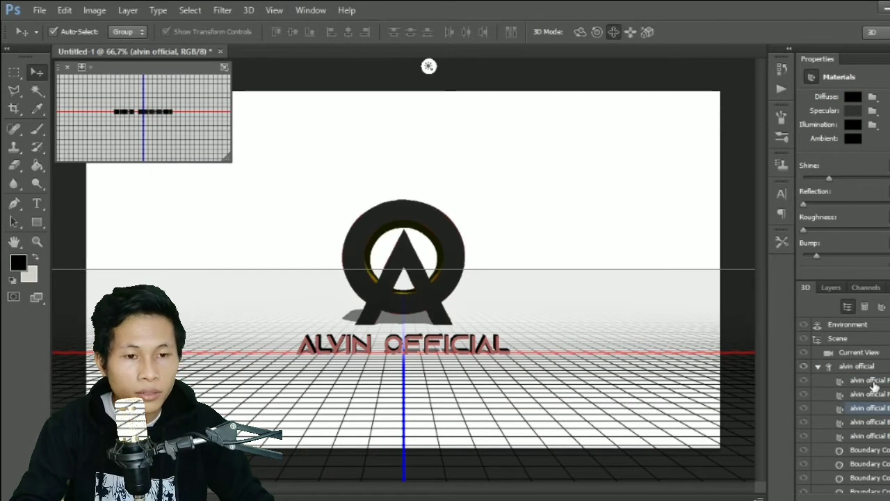
left_click(850, 101)
mouse_move(624, 215)
left_mouse_down()
mouse_move(642, 210)
mouse_move(628, 256)
left_mouse_up()
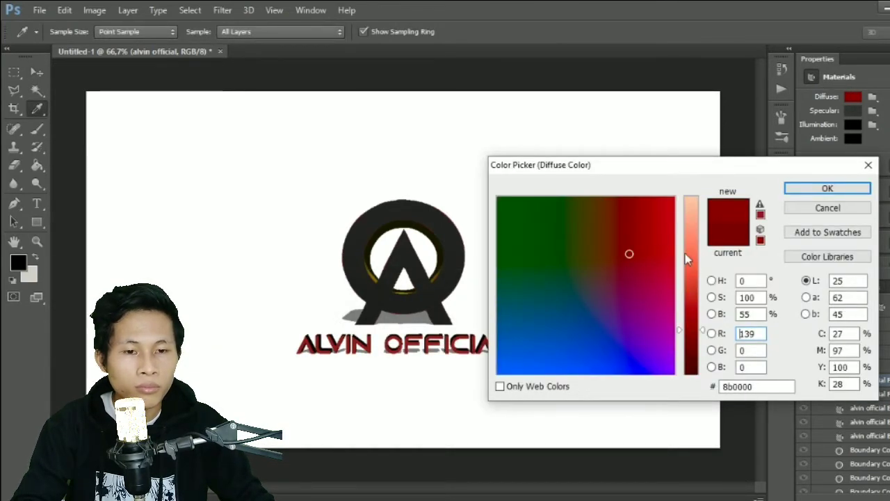
left_click(654, 235)
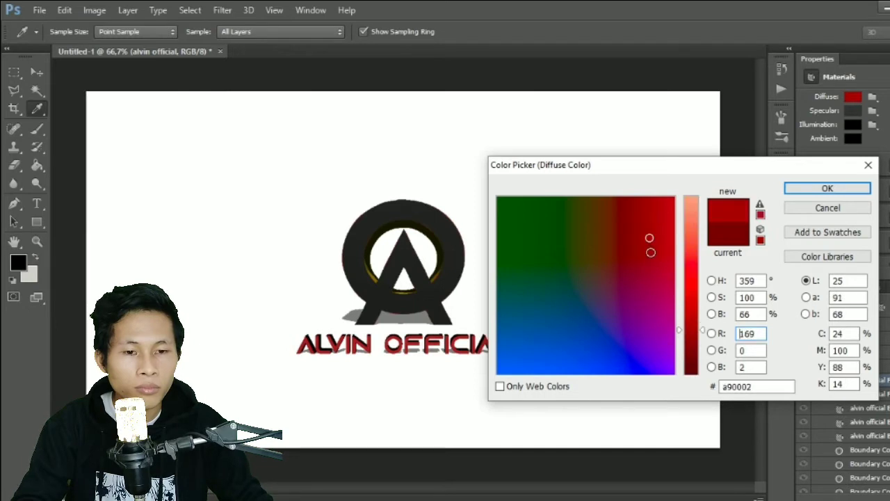
left_click(650, 260)
mouse_move(647, 271)
left_mouse_down()
mouse_move(651, 279)
mouse_move(651, 267)
left_mouse_up()
left_click(648, 261)
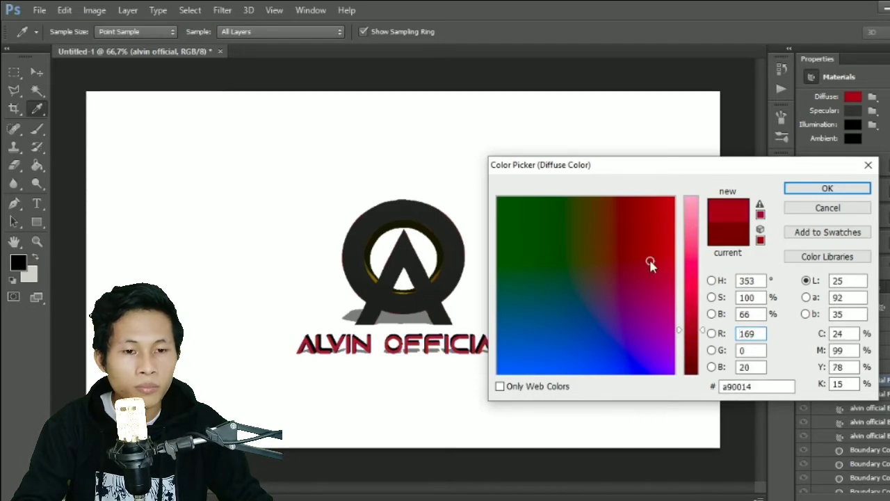
left_click(793, 190)
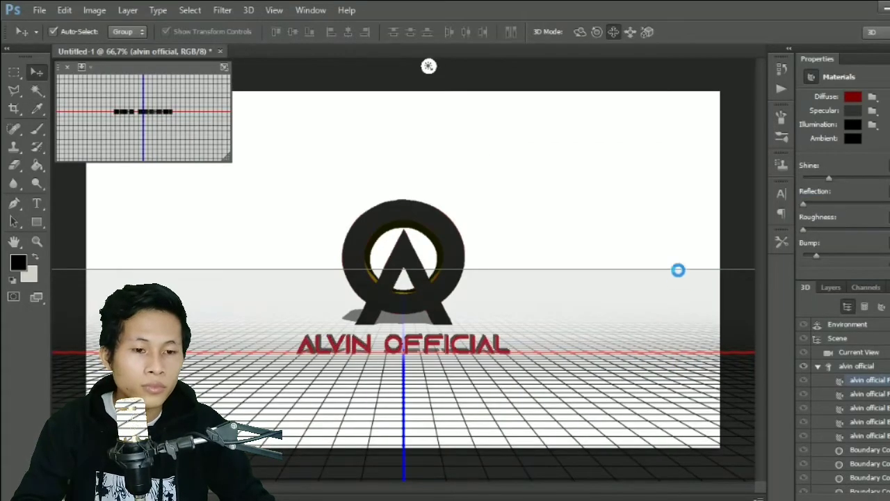
Set the text's extruded sides diffuse colour to yellow fff000.
left_click(869, 407)
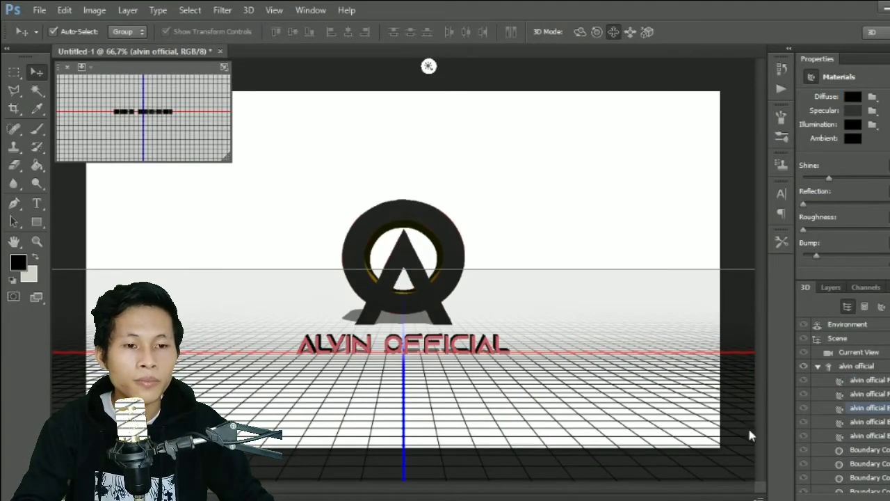
left_click(855, 97)
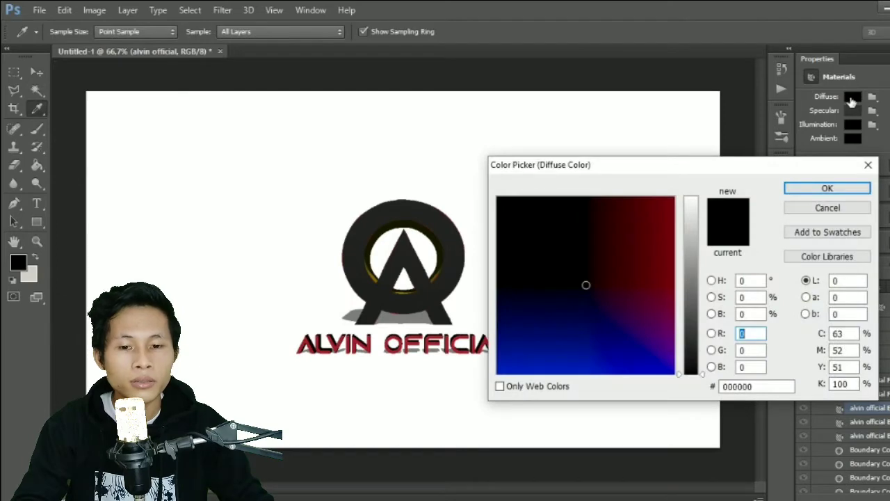
left_click(689, 204)
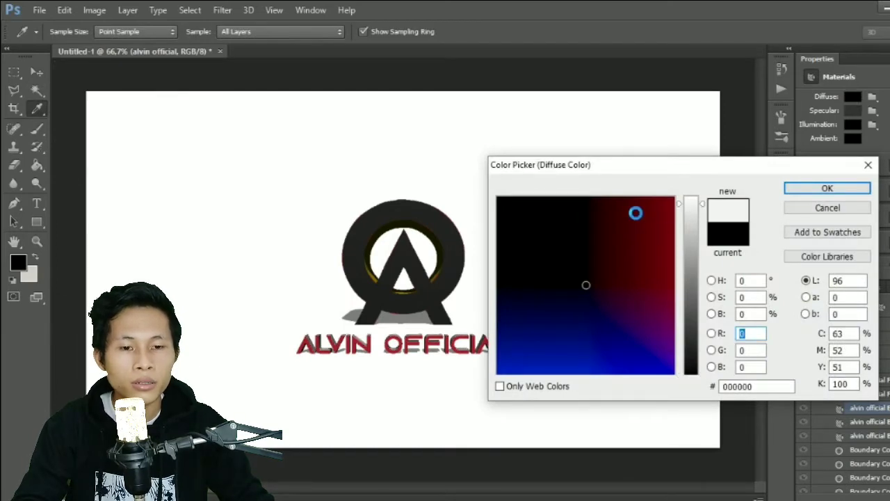
mouse_move(636, 209)
left_mouse_down()
mouse_move(590, 207)
mouse_move(587, 195)
left_mouse_up()
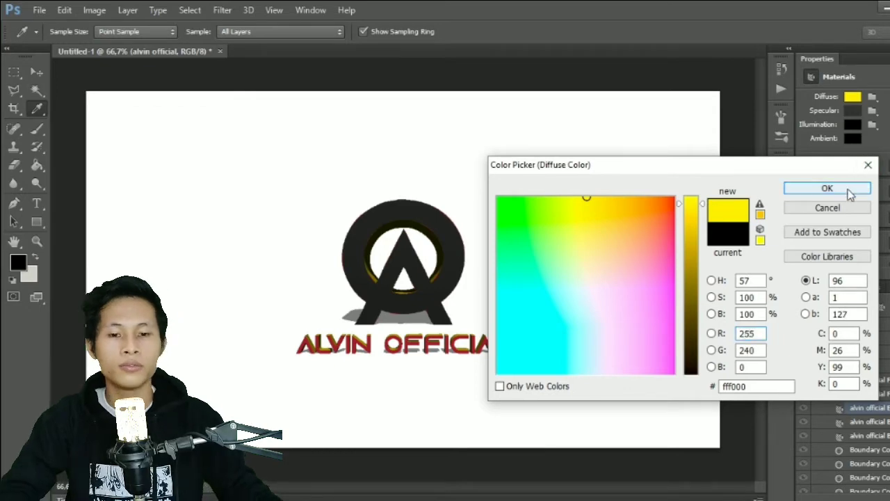
left_click(850, 191)
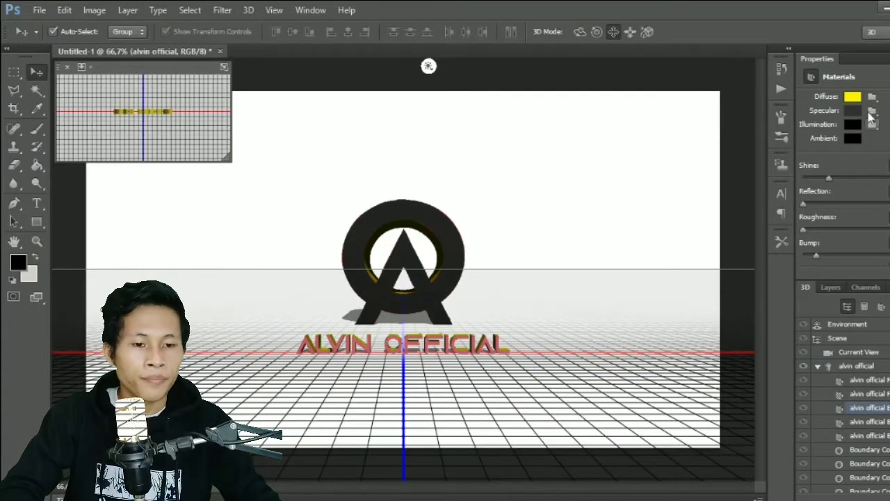
left_click(832, 288)
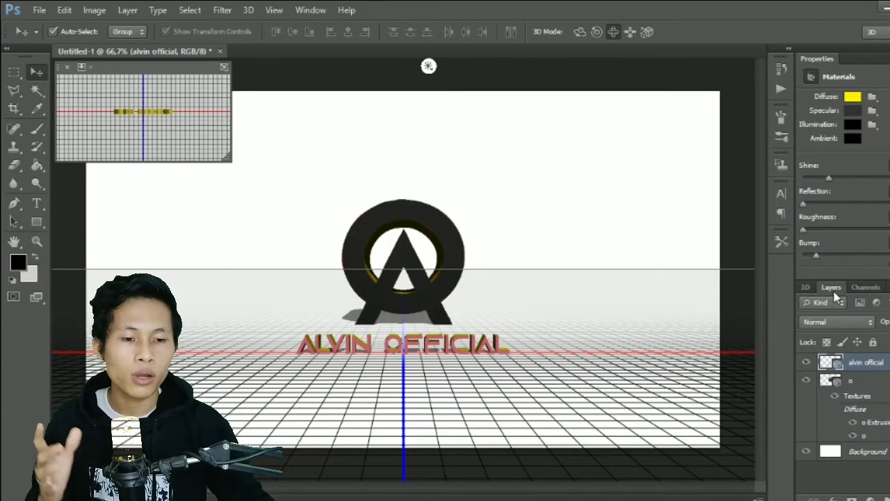
left_click(882, 454)
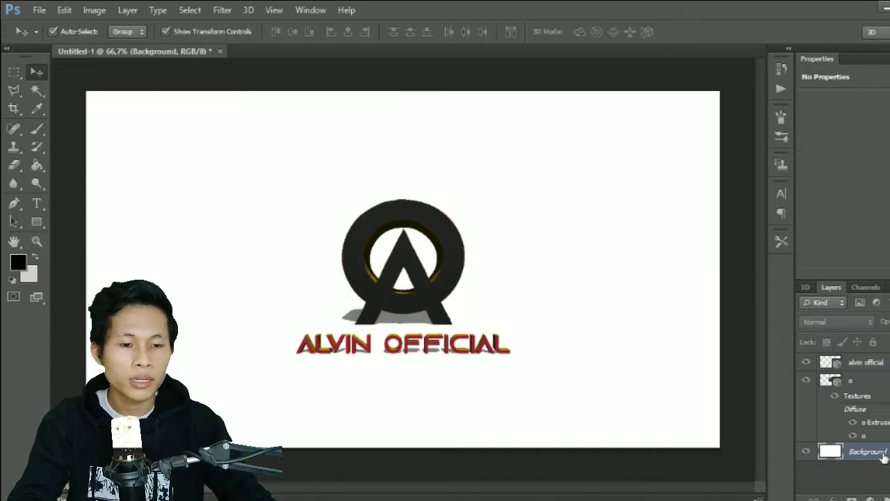
right_click(884, 455)
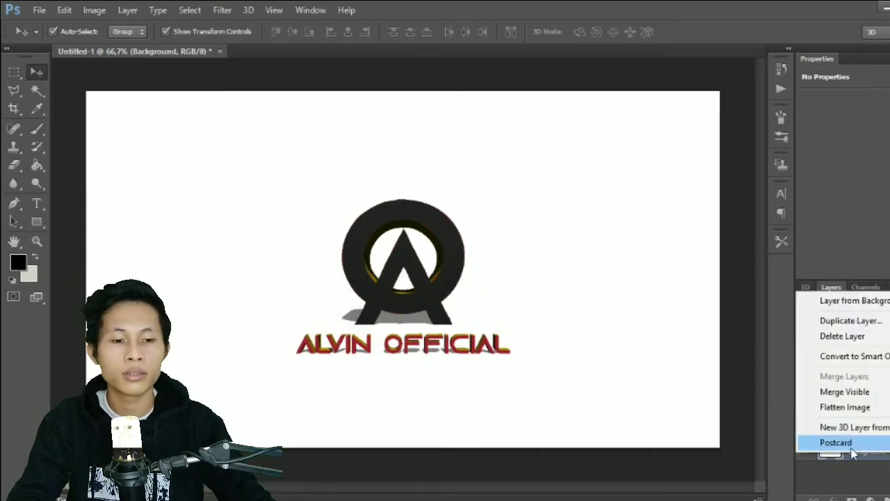
left_click(851, 448)
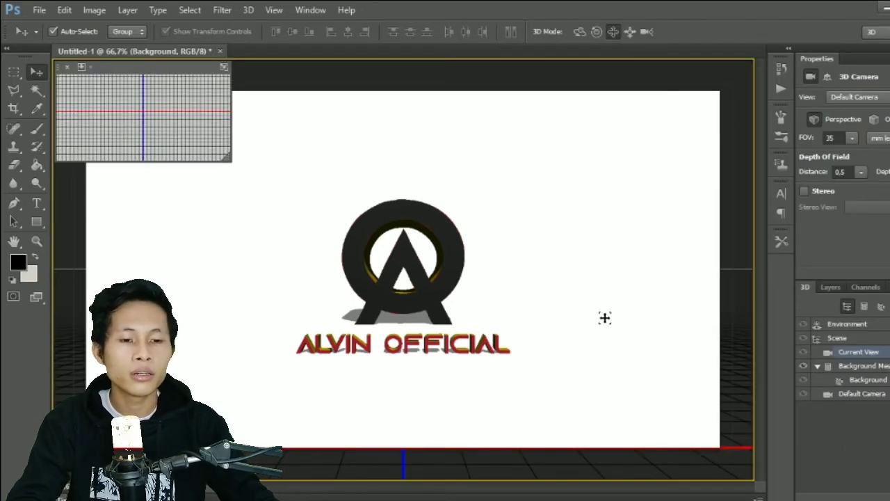
left_click(829, 288)
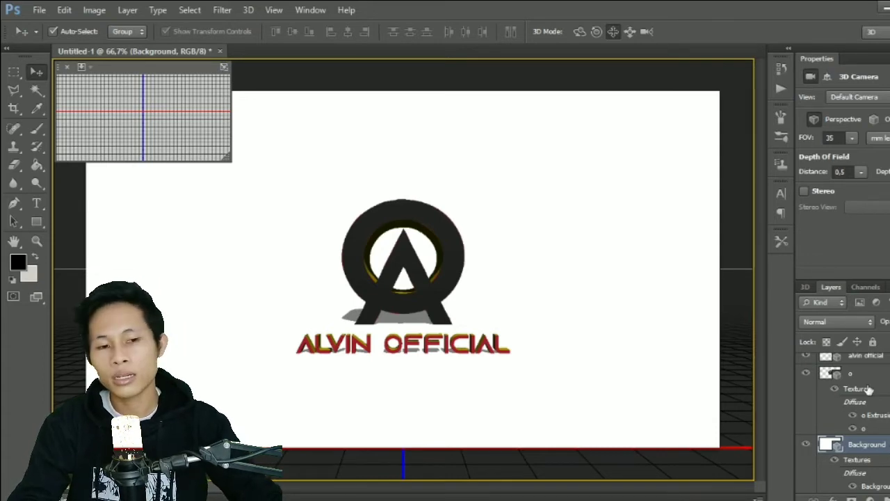
scroll(868, 390, "up", 1)
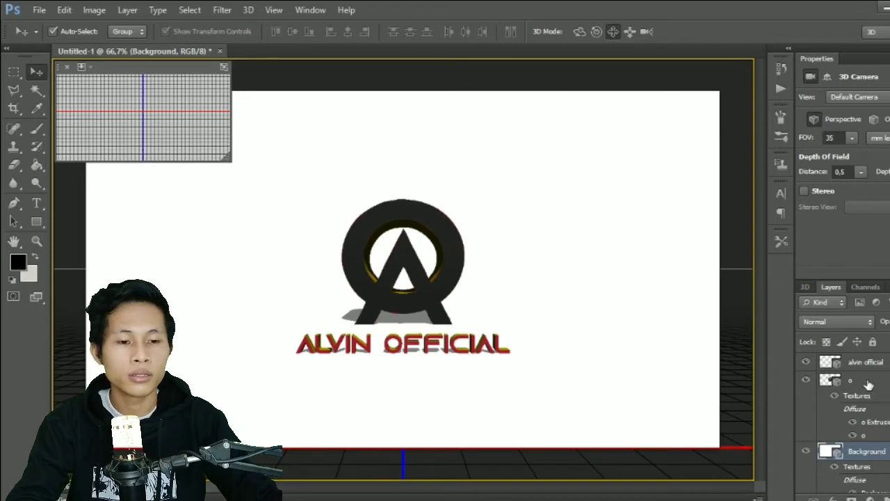
left_click(874, 364)
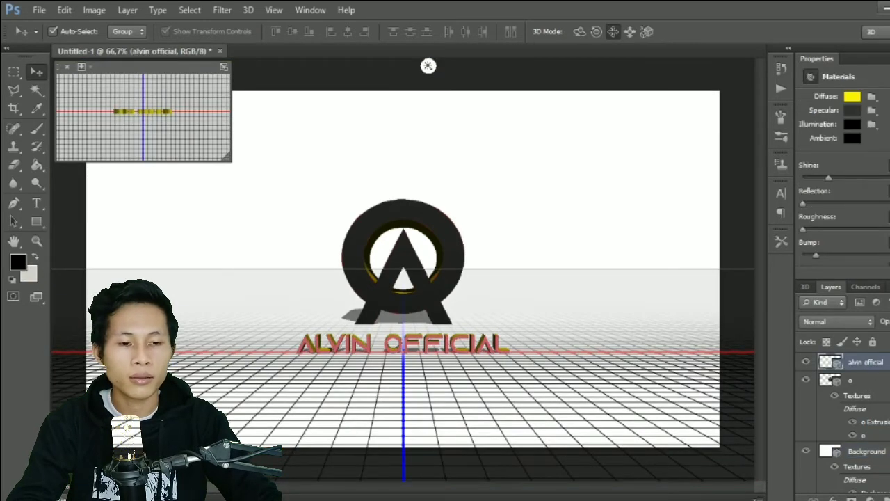
left_click(885, 379)
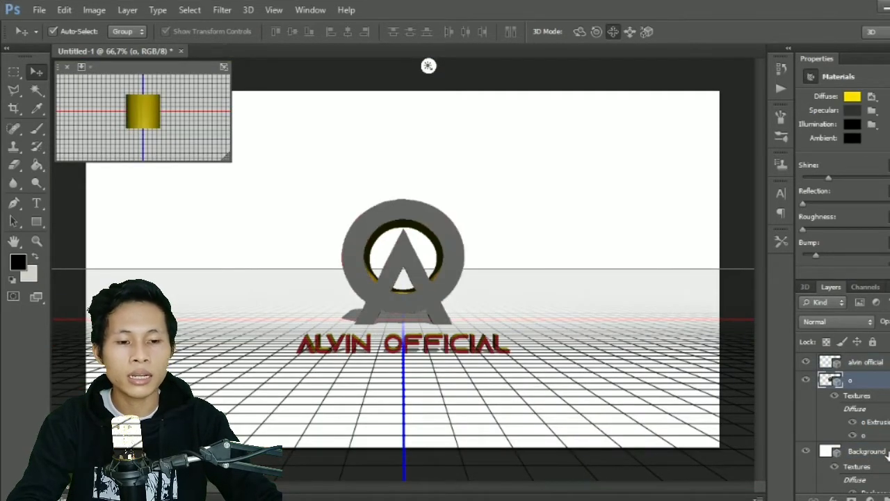
left_click(888, 450)
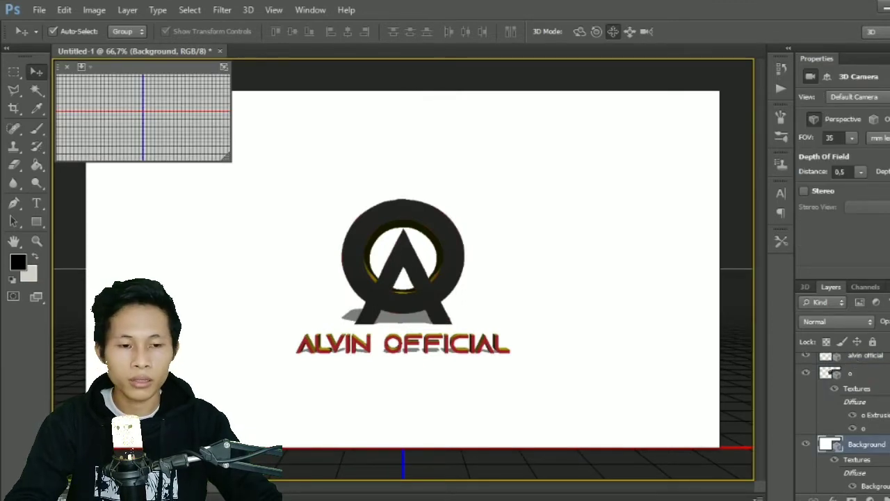
double_click(869, 446)
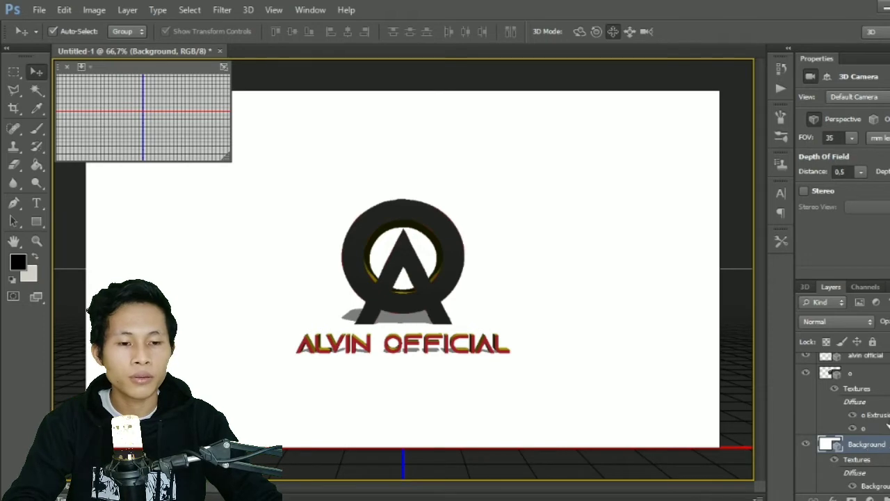
left_click(876, 379, "shift")
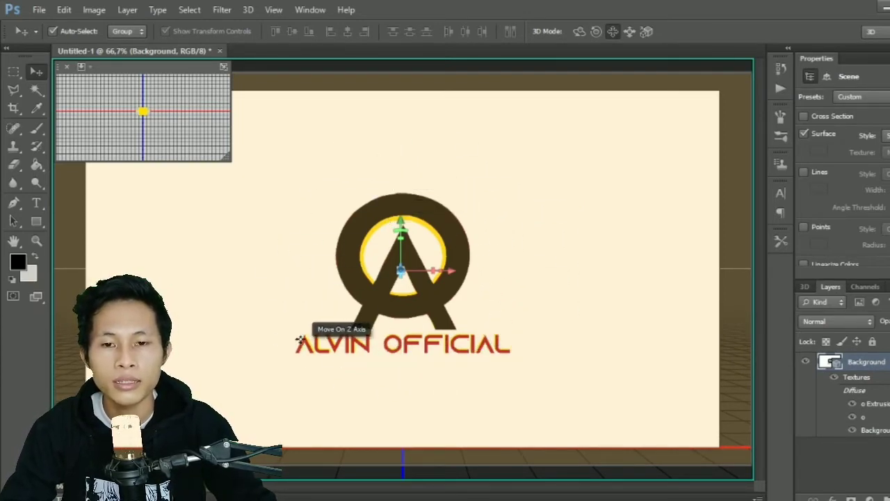
Open the 3D menu to merge the monogram, text and backdrop layers.
left_click(248, 8)
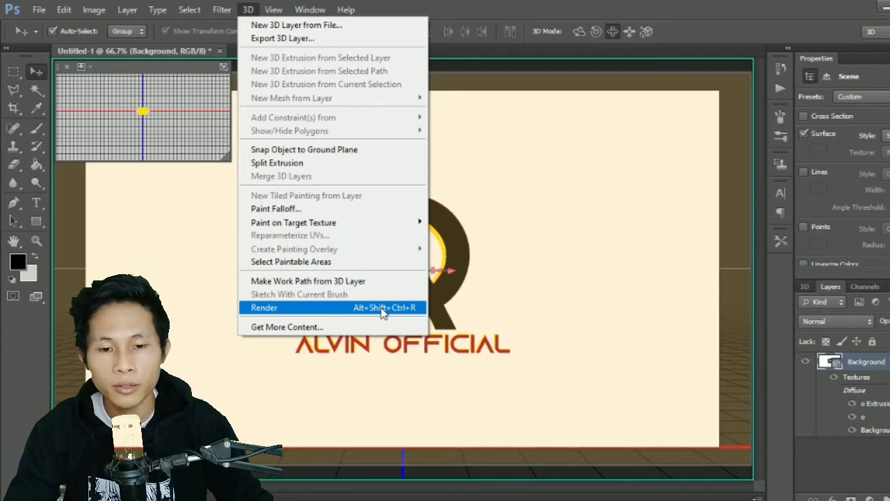
Render the merged 3D scene with shaded backdrop, golden glow and shadows.
left_click(382, 312)
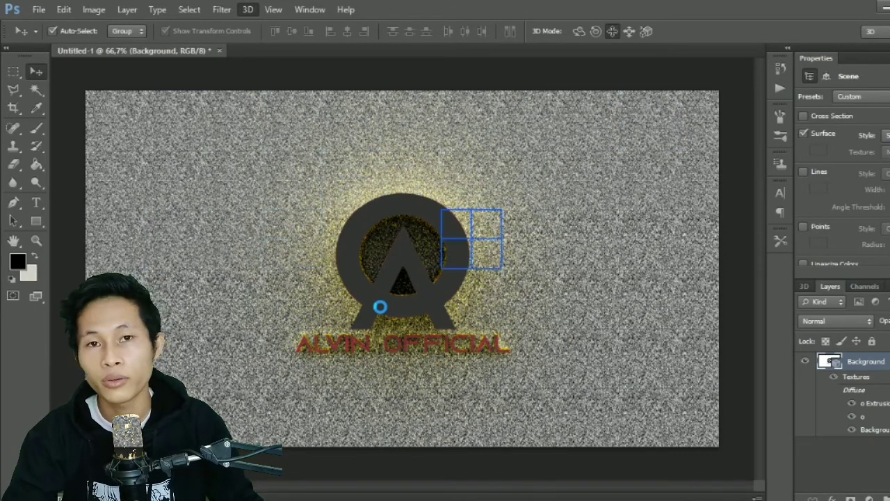
key("w")
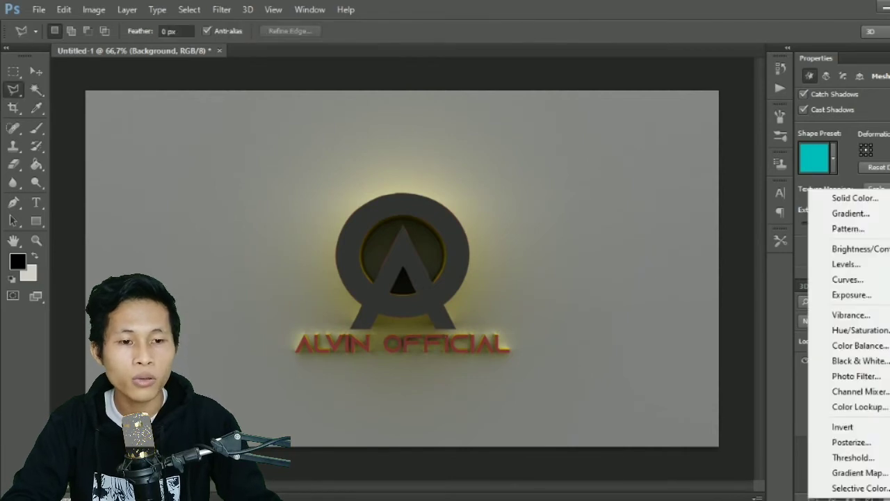
Add a Levels adjustment with the midtone value set to 1.26.
left_click(847, 263)
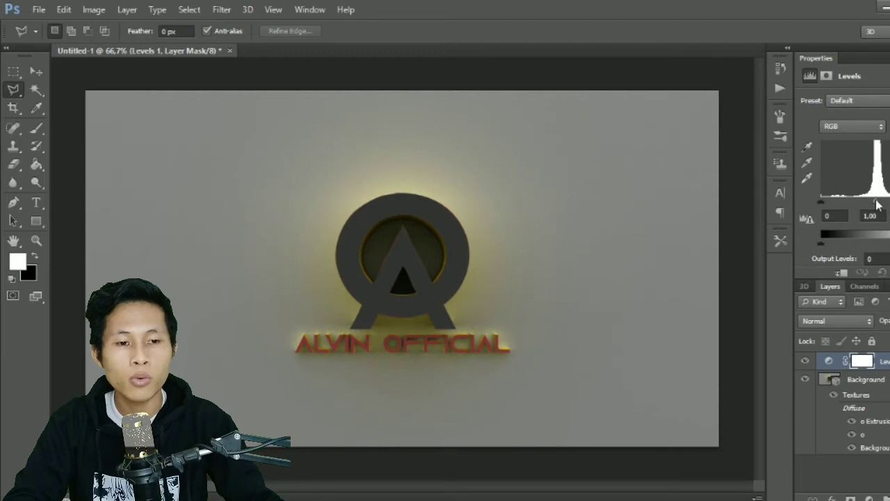
mouse_move(877, 204)
left_mouse_down()
mouse_move(879, 213)
mouse_move(870, 215)
left_mouse_up()
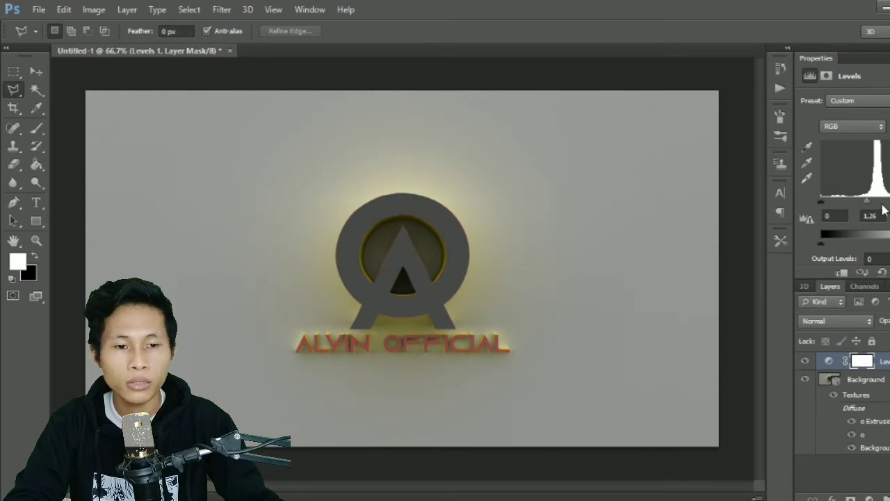
left_click(867, 496)
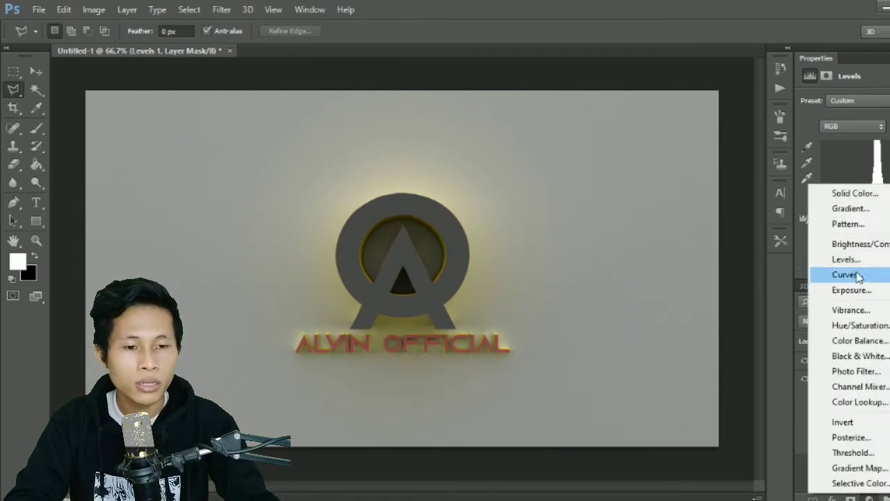
Add a Color Balance adjustment shifting midtones toward magenta and red.
left_click(859, 341)
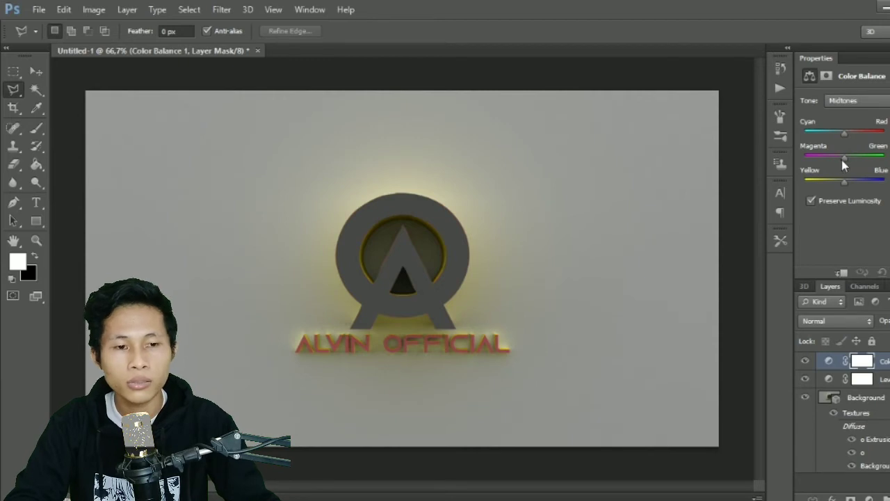
left_click_drag(858, 162, 819, 167)
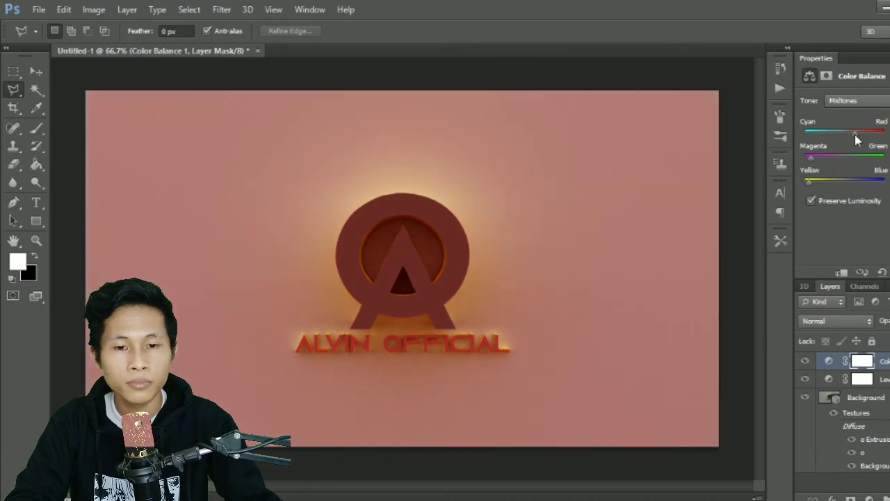
left_click_drag(845, 139, 857, 144)
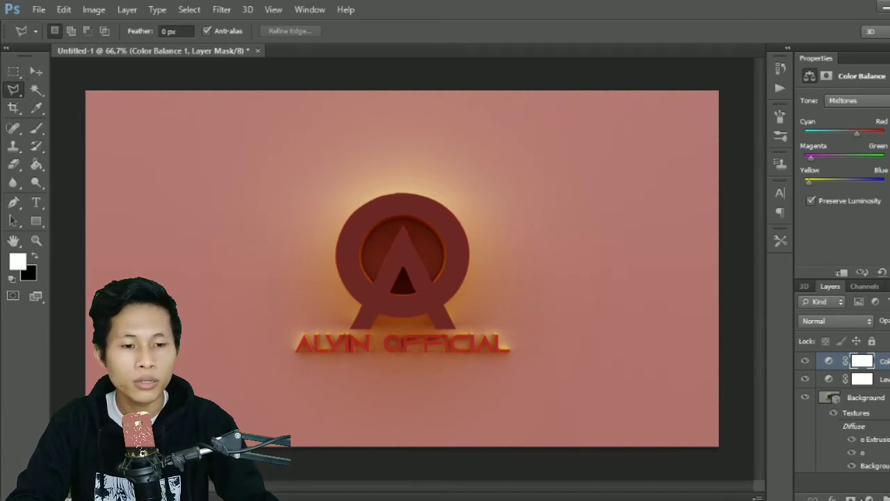
left_click(869, 498)
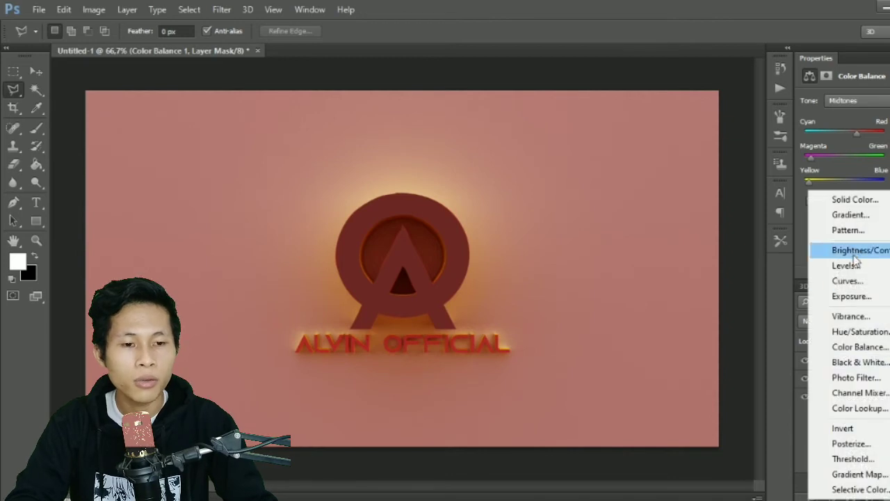
Add a Hue/Saturation adjustment with hue shifted toward pink and saturation raised.
left_click(866, 338)
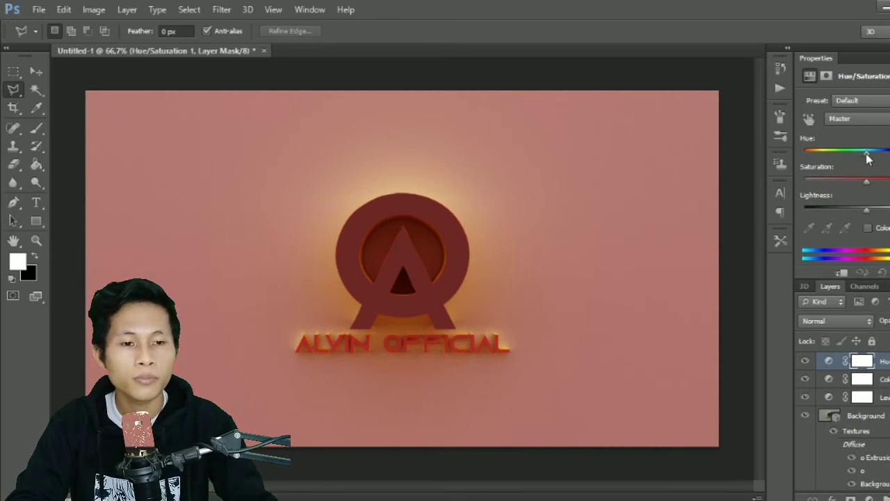
mouse_move(868, 158)
left_mouse_down()
mouse_move(840, 166)
mouse_move(855, 168)
left_mouse_up()
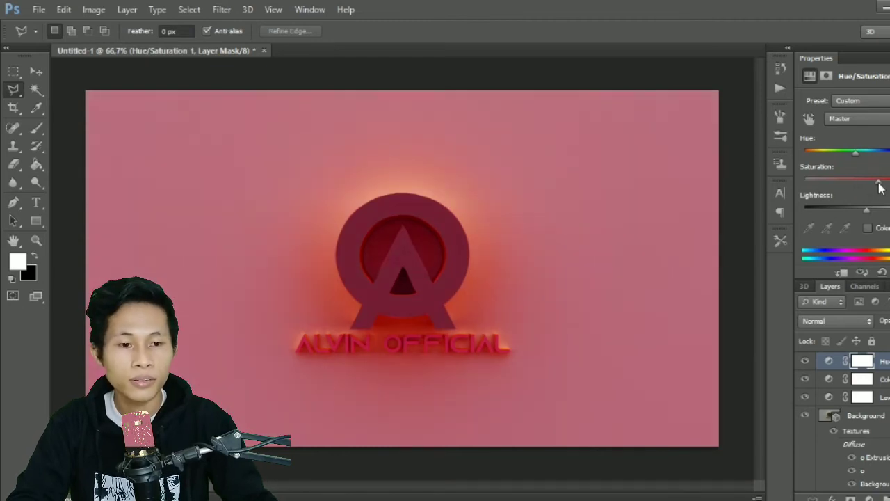
left_click_drag(886, 183, 880, 187)
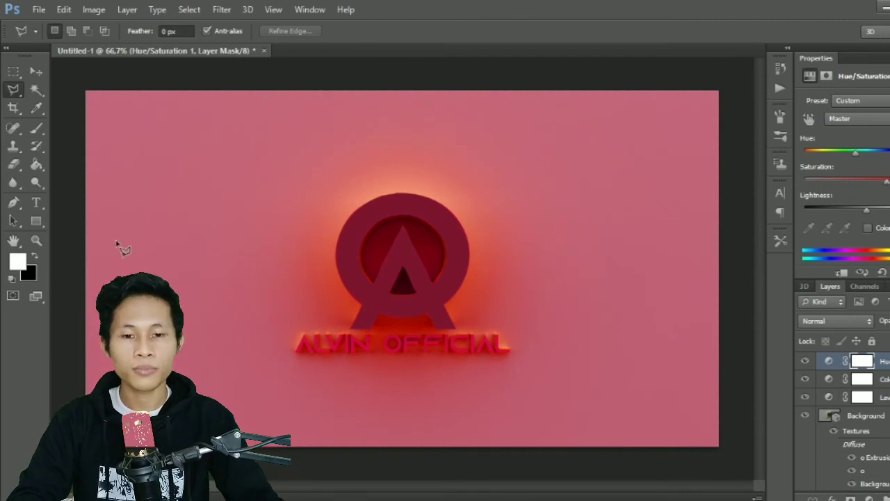
Save the image to the Desktop as JPEG 'Logo #D.jpg' at quality 12.
left_click(39, 10)
left_click(83, 163)
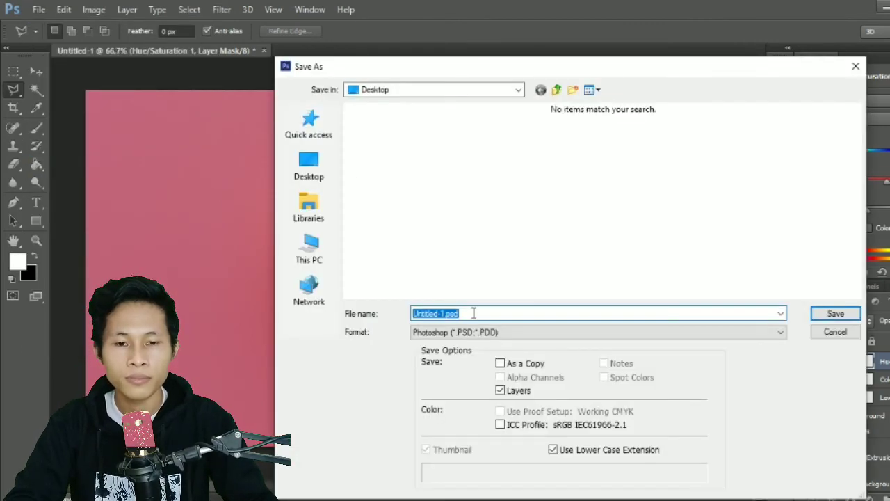
type("Logo")
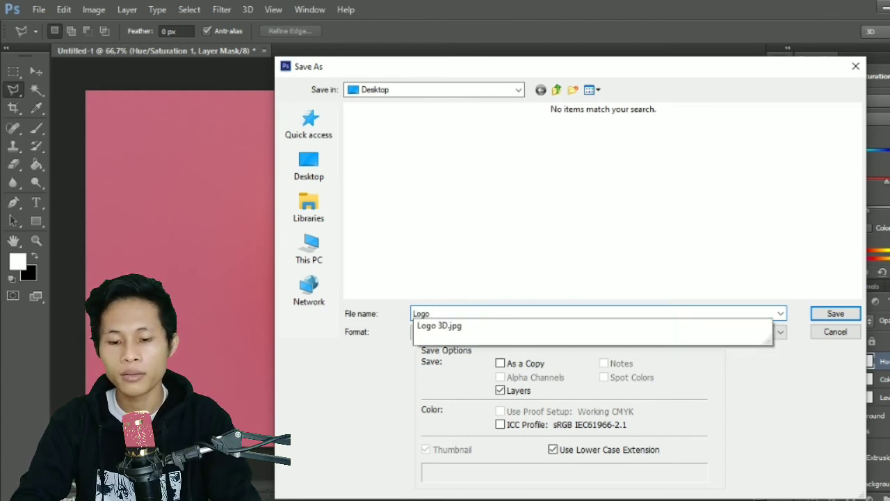
type(" #D")
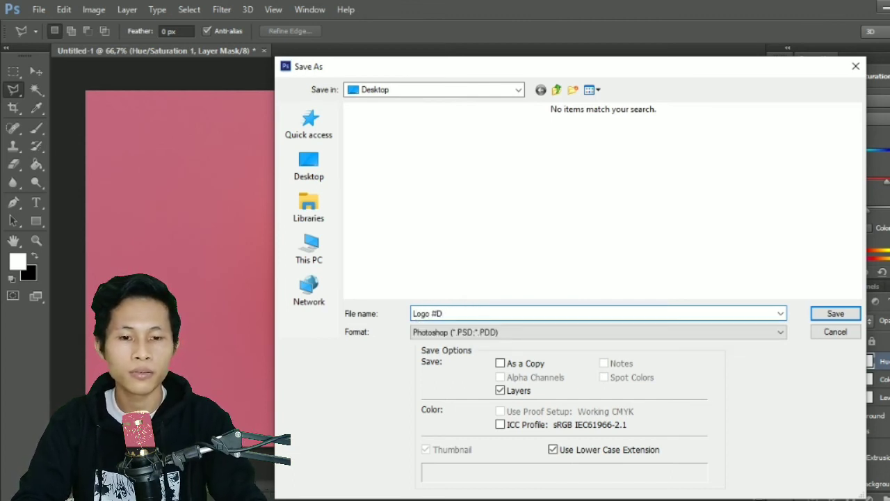
left_click(501, 333)
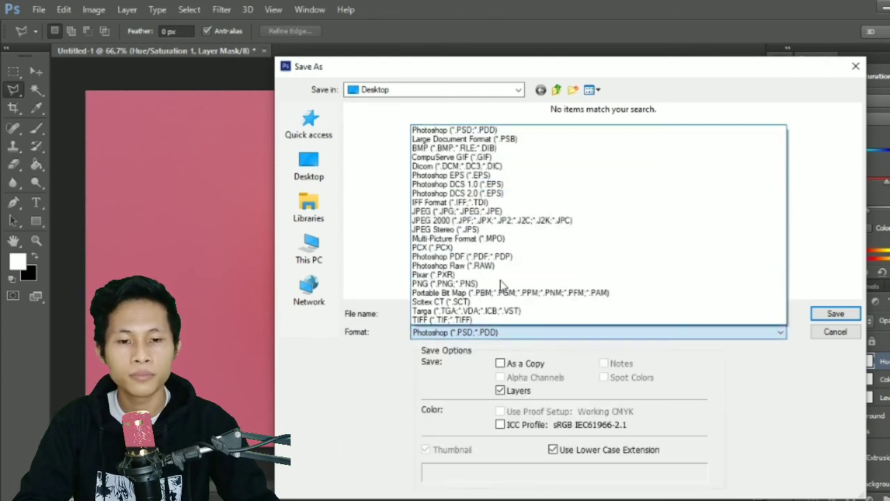
left_click(506, 211)
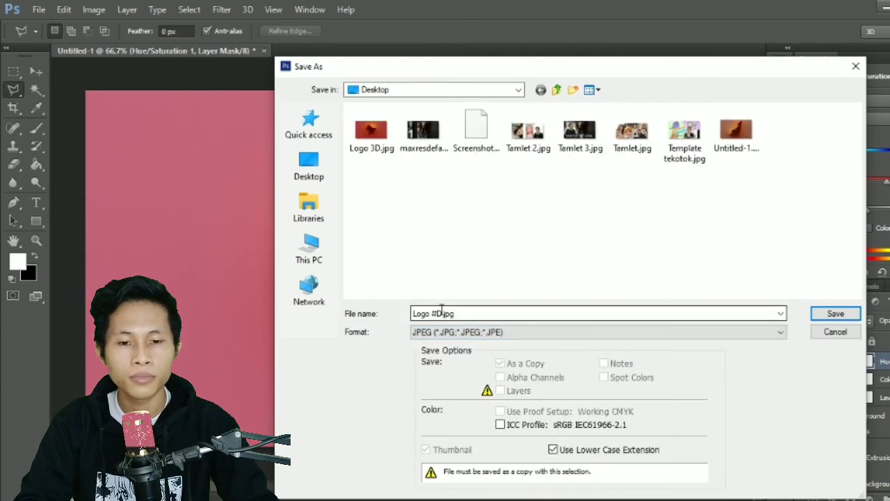
double_click(456, 314)
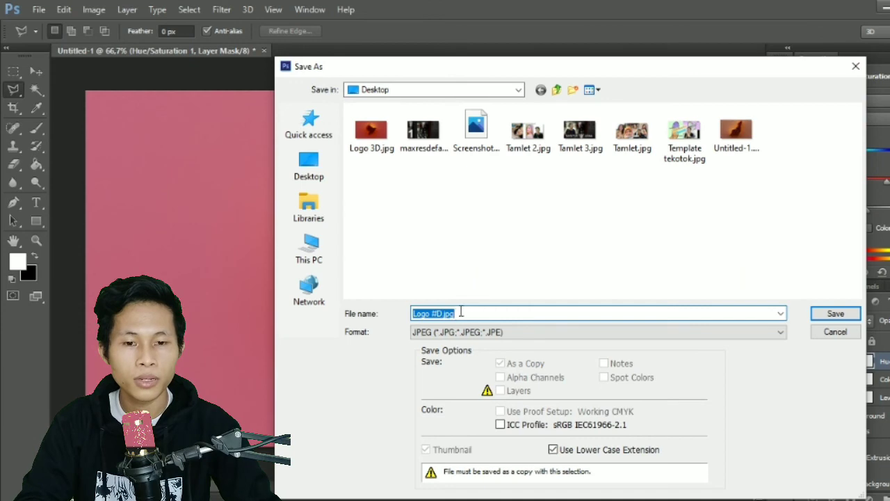
left_click(460, 313)
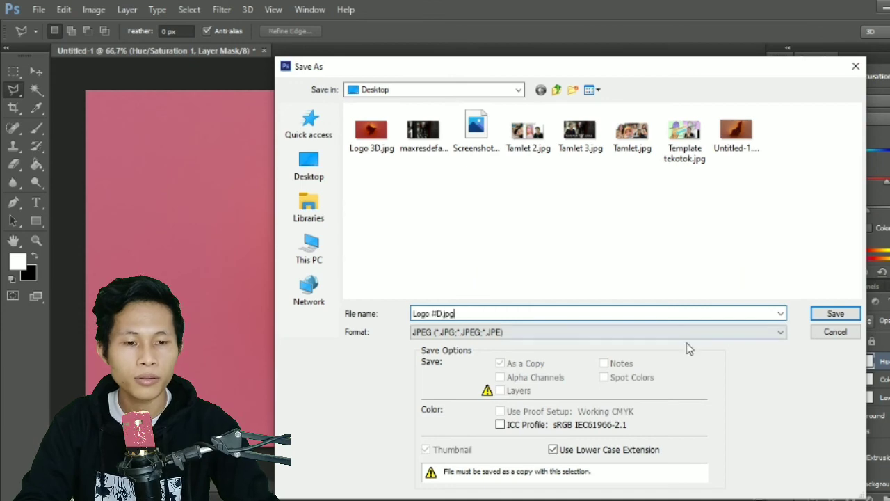
left_click(837, 314)
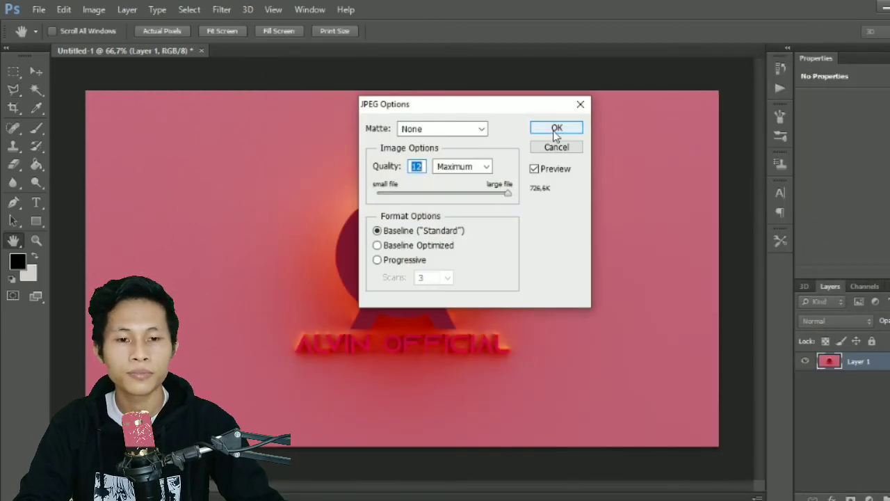
left_click(557, 129)
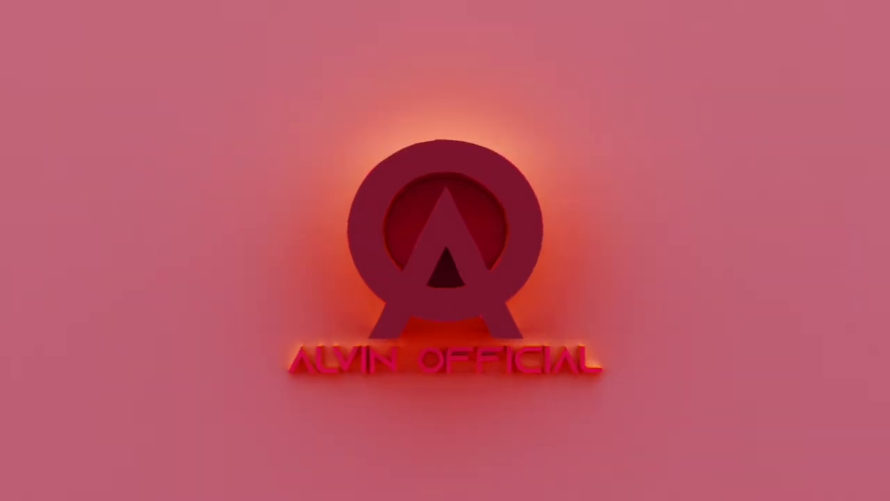